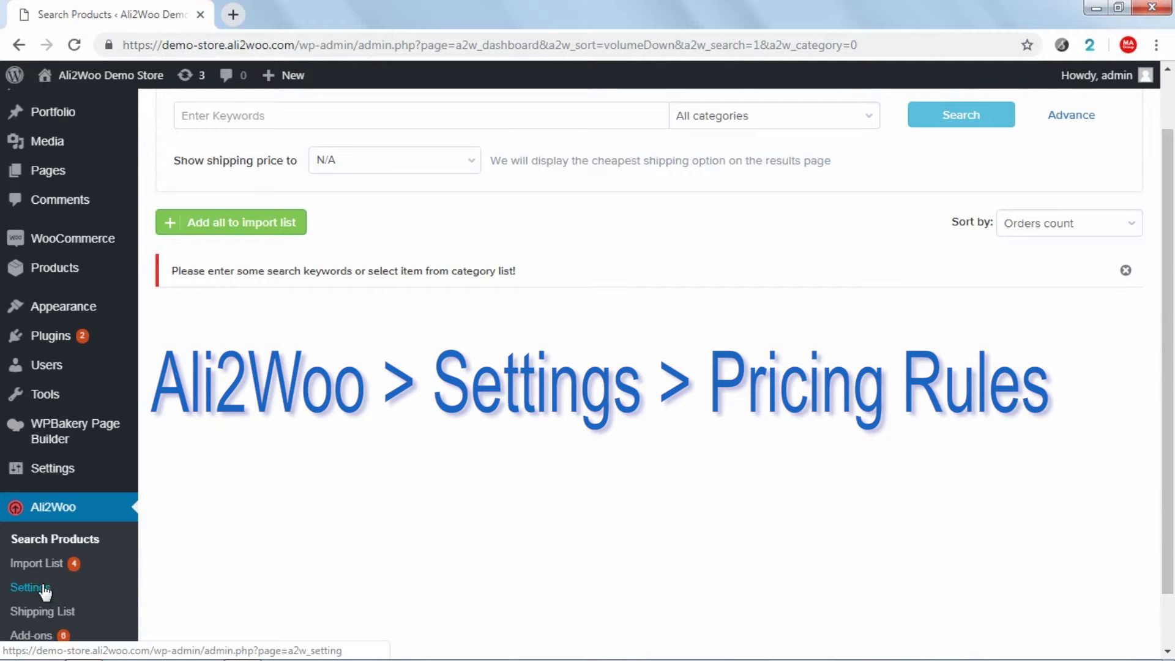
# Step: In Ali2Woo Pricing Rules, change the Multiplier from 1.5 to 3 and save the settings
pyautogui.click(68, 590)
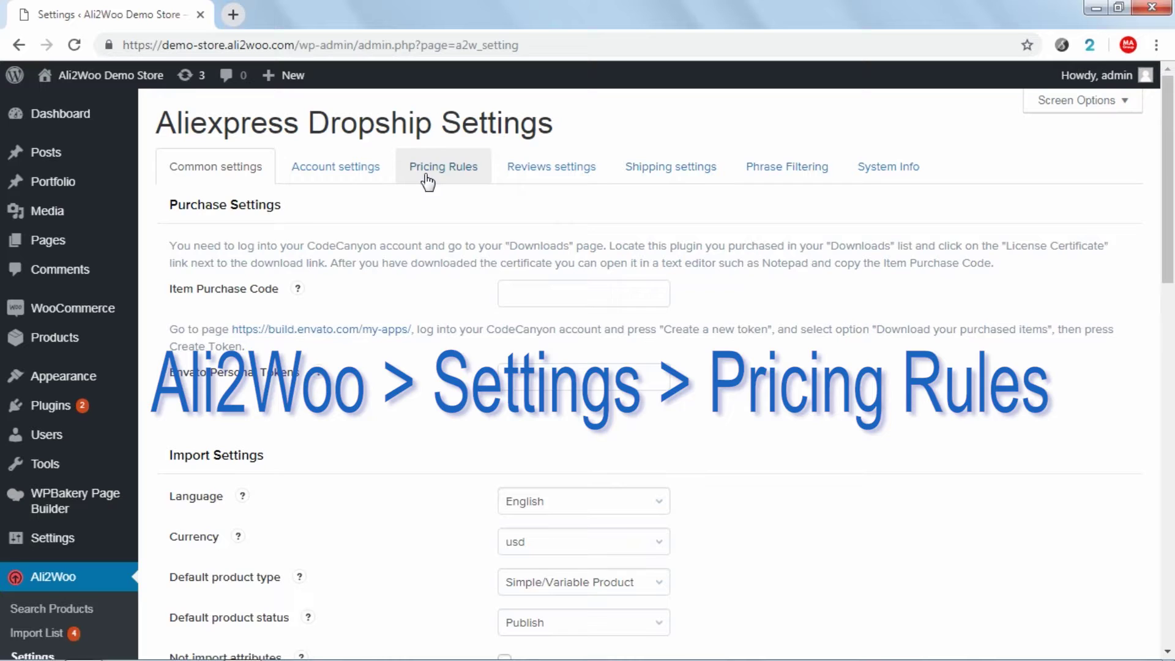
pyautogui.click(428, 170)
pyautogui.click(586, 273)
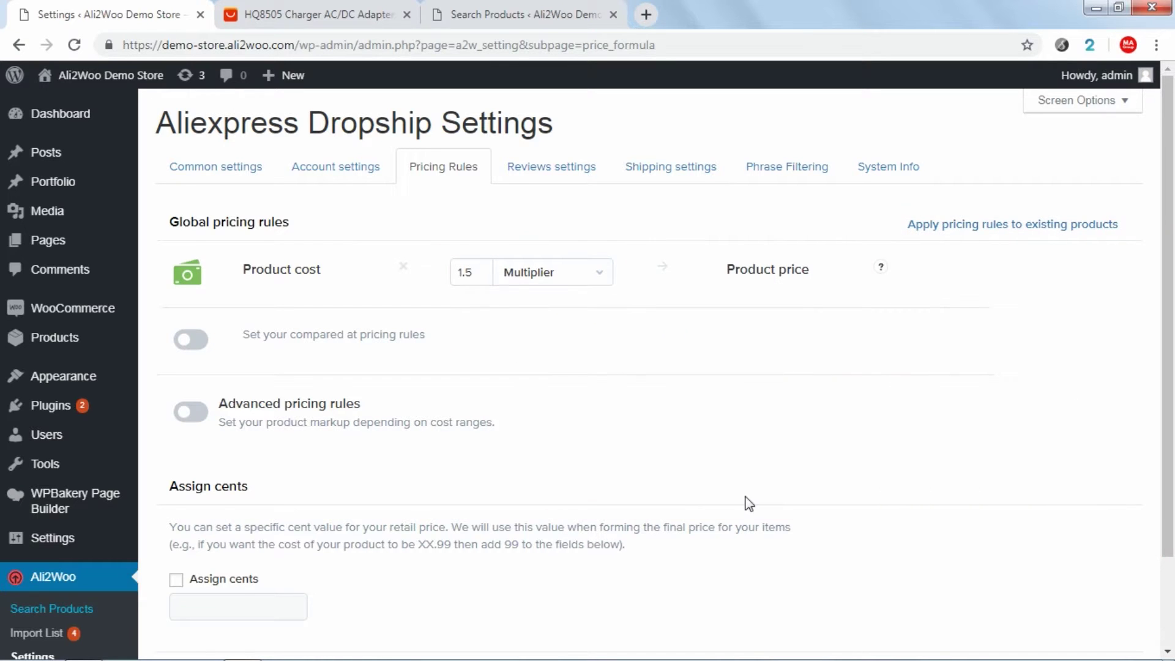
pyautogui.doubleClick(472, 269)
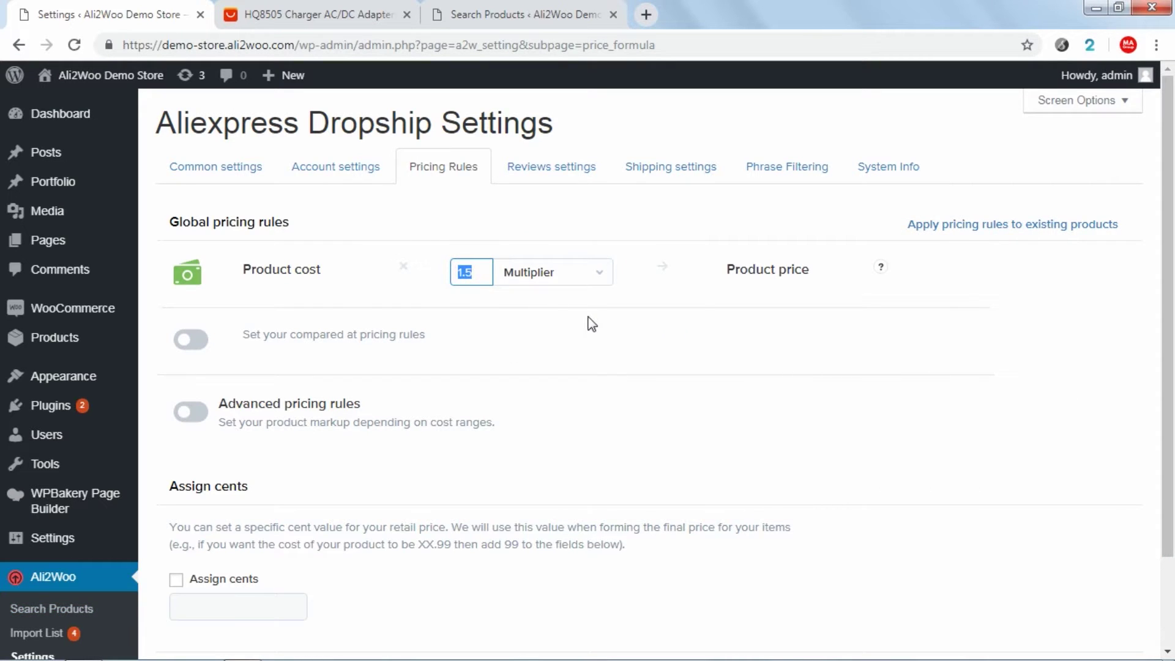
pyautogui.write('3')
pyautogui.click(684, 333)
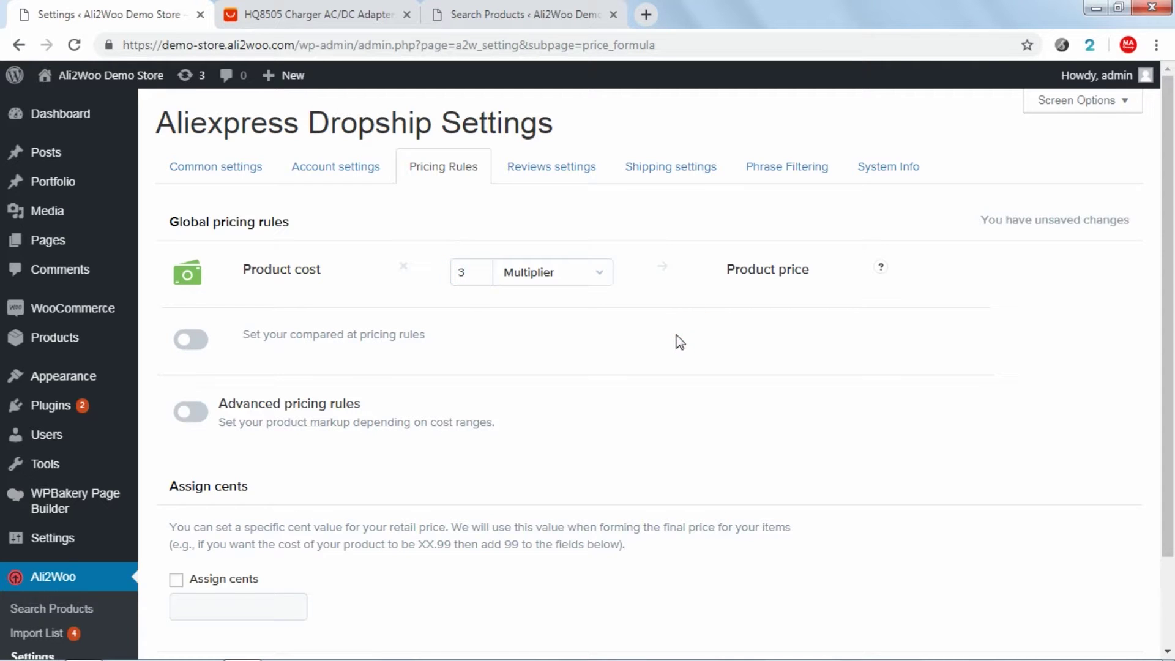
pyautogui.scroll(-3, 658, 326)
pyautogui.click(241, 592)
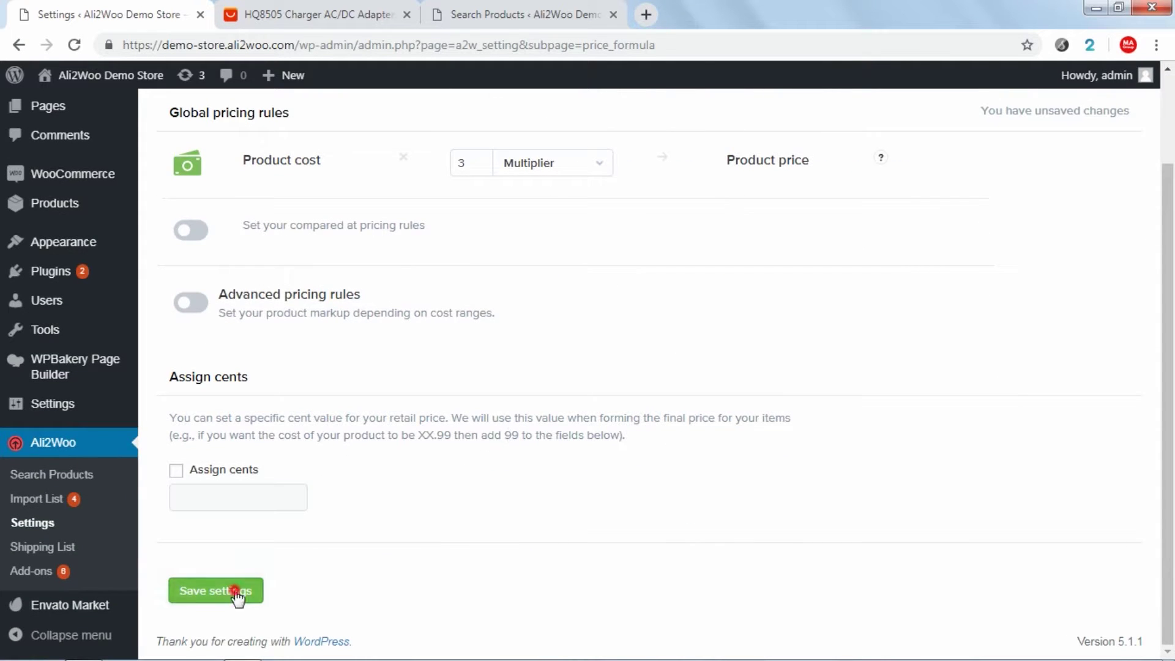
pyautogui.scroll(1, 682, 341)
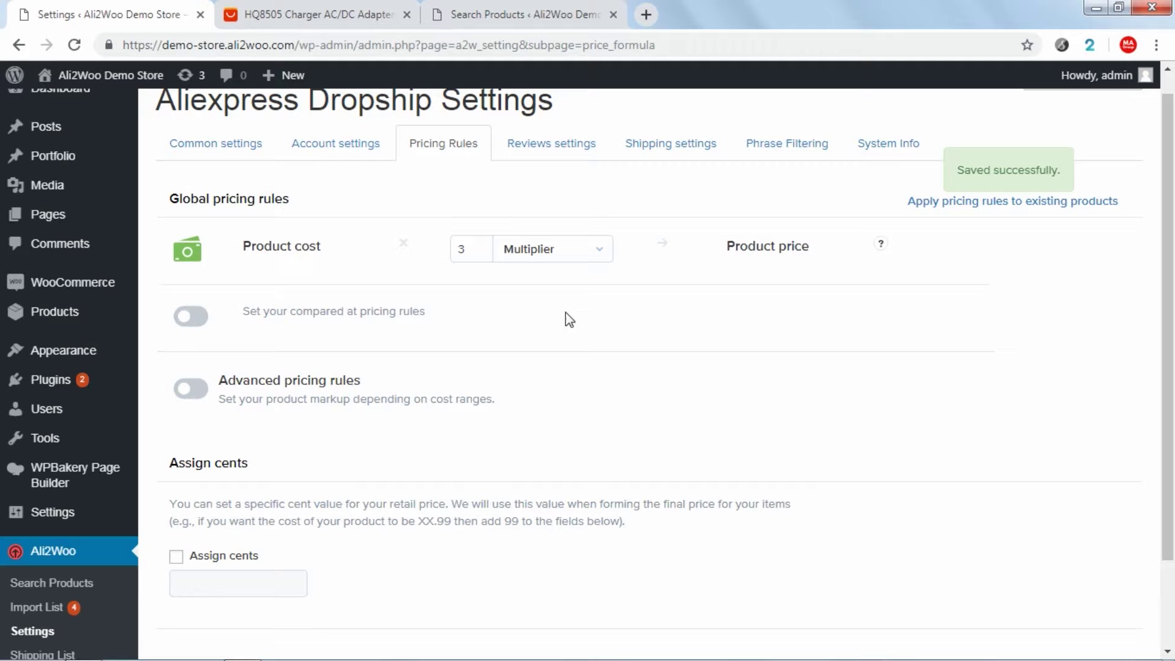
# Step: Import the HQ8505 charger from its AliExpress page into the store with Ali2Woo
pyautogui.click(322, 18)
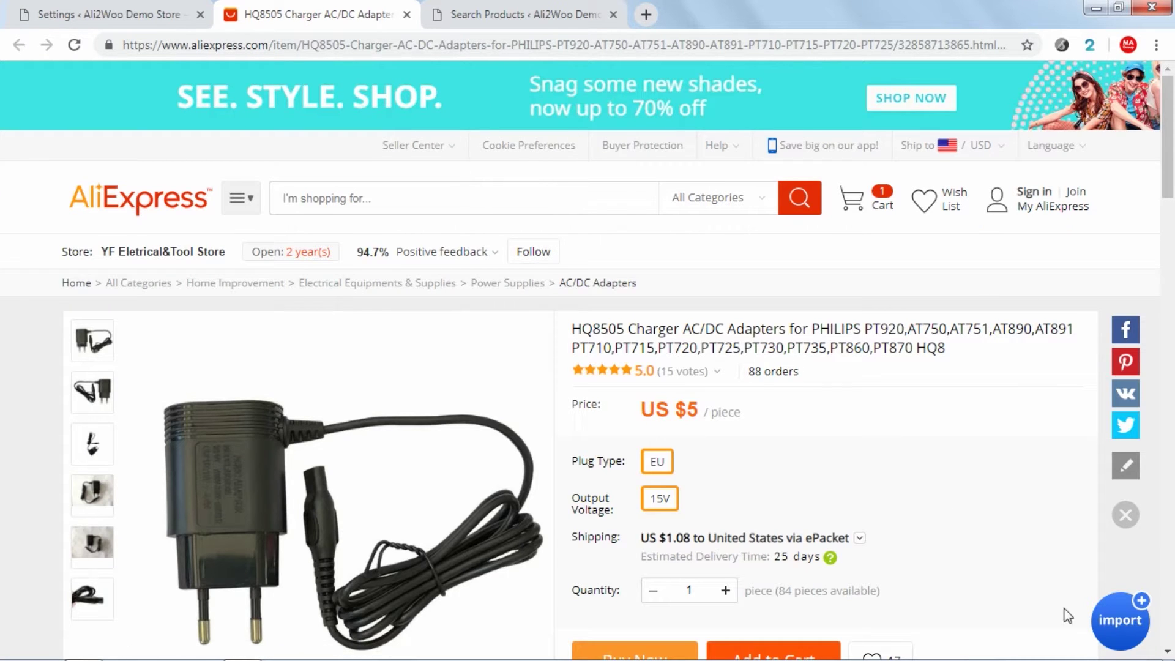
pyautogui.click(1110, 635)
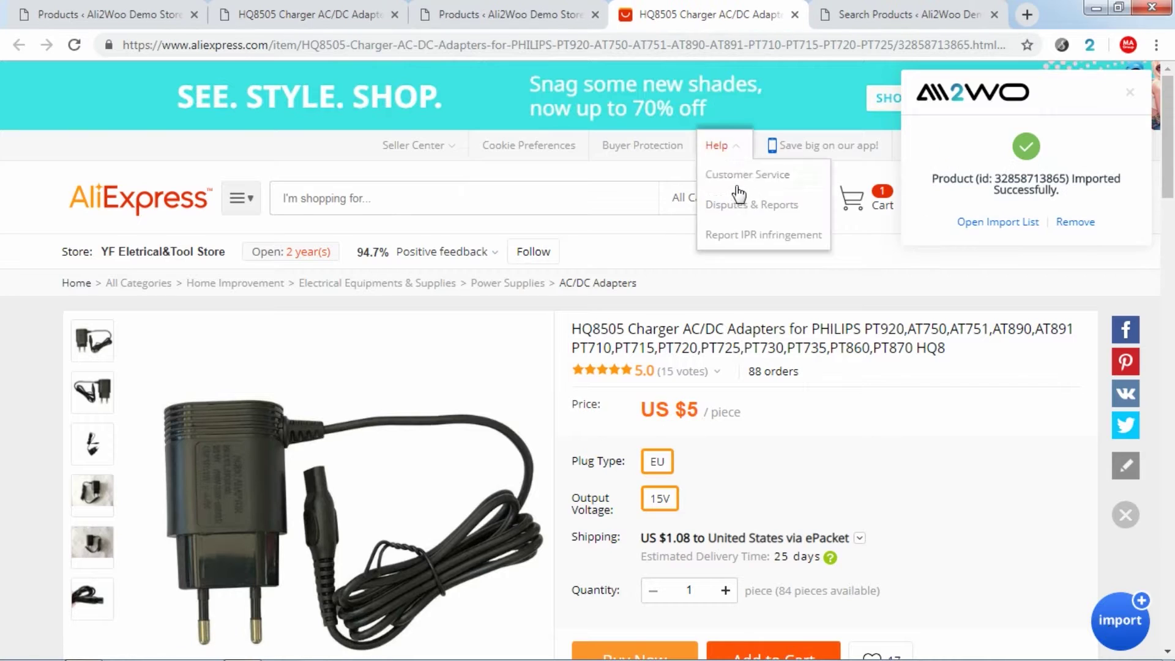
pyautogui.scroll(-1, 676, 323)
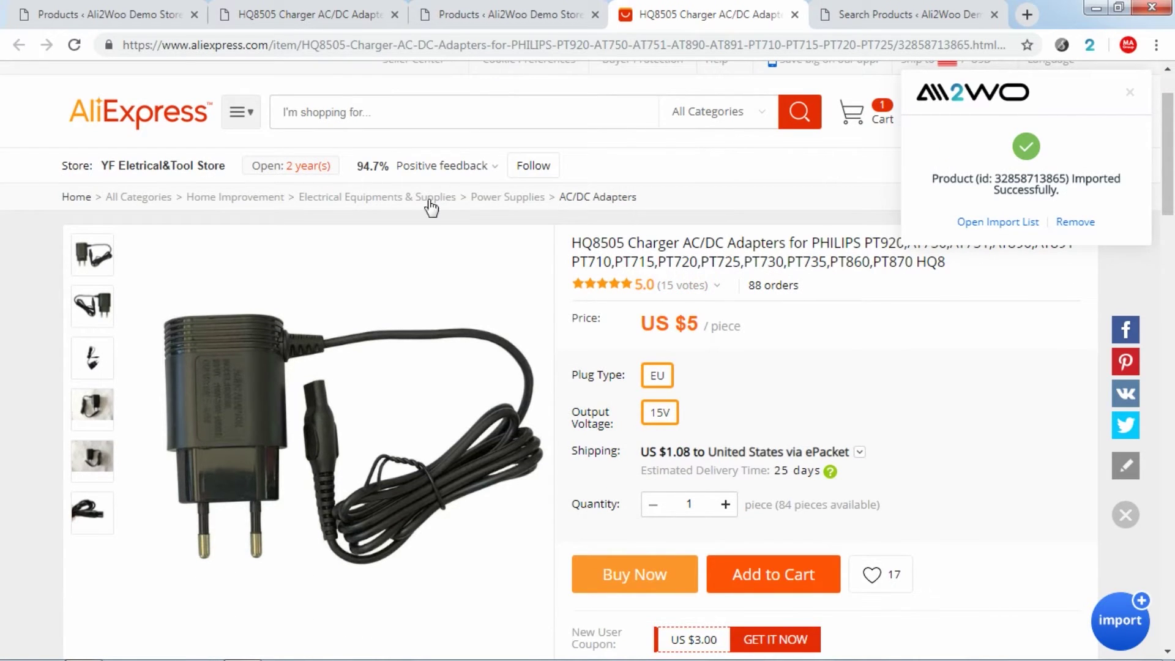
pyautogui.click(310, 17)
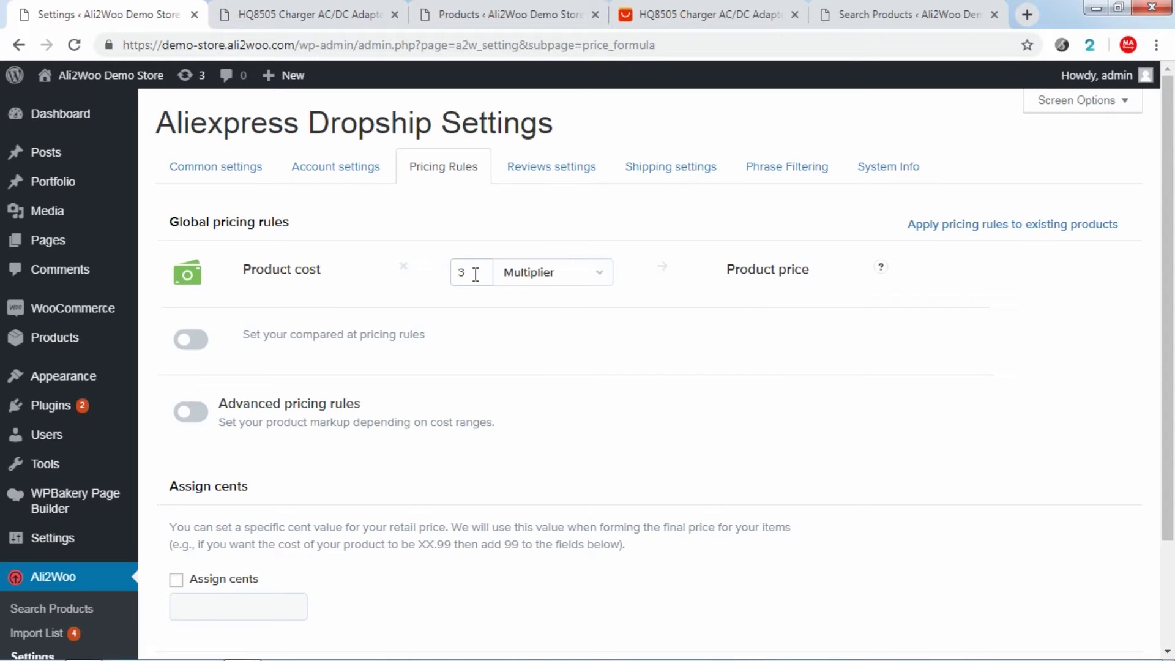
# Step: Change the pricing rule to a Fixed Markup of 3 and save the settings
pyautogui.click(545, 272)
pyautogui.click(539, 310)
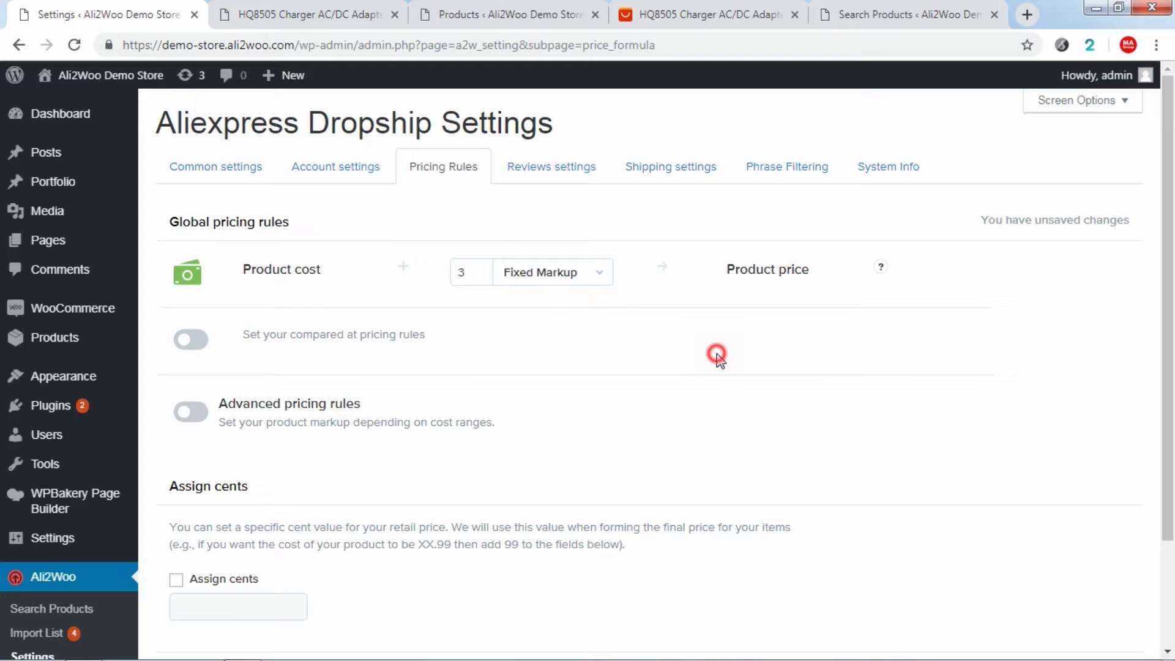
pyautogui.scroll(-3, 709, 358)
pyautogui.click(197, 593)
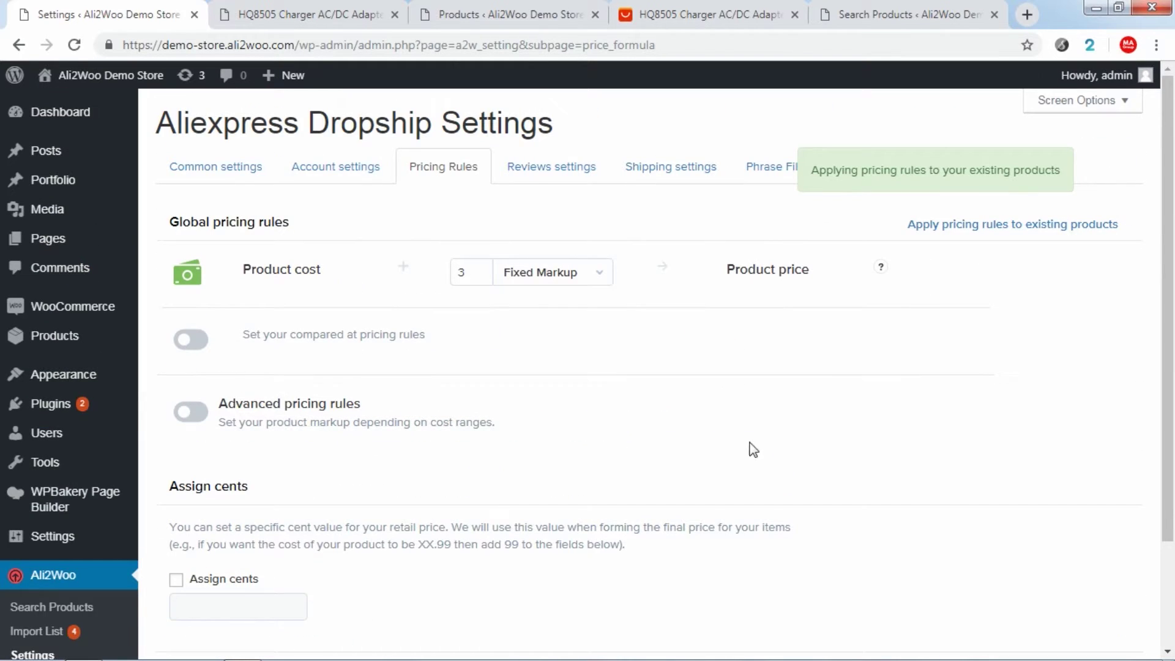
# Step: Reload the store's HQ8505 charger page to confirm the new $8.00 price
pyautogui.click(665, 9)
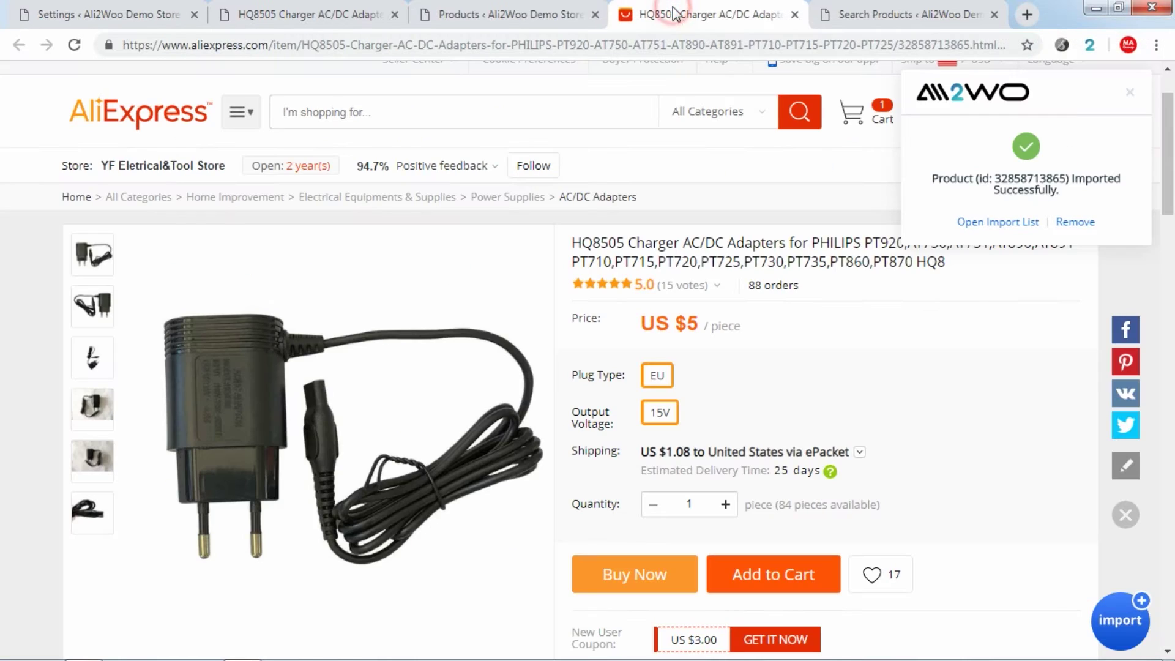
pyautogui.click(336, 22)
pyautogui.click(71, 49)
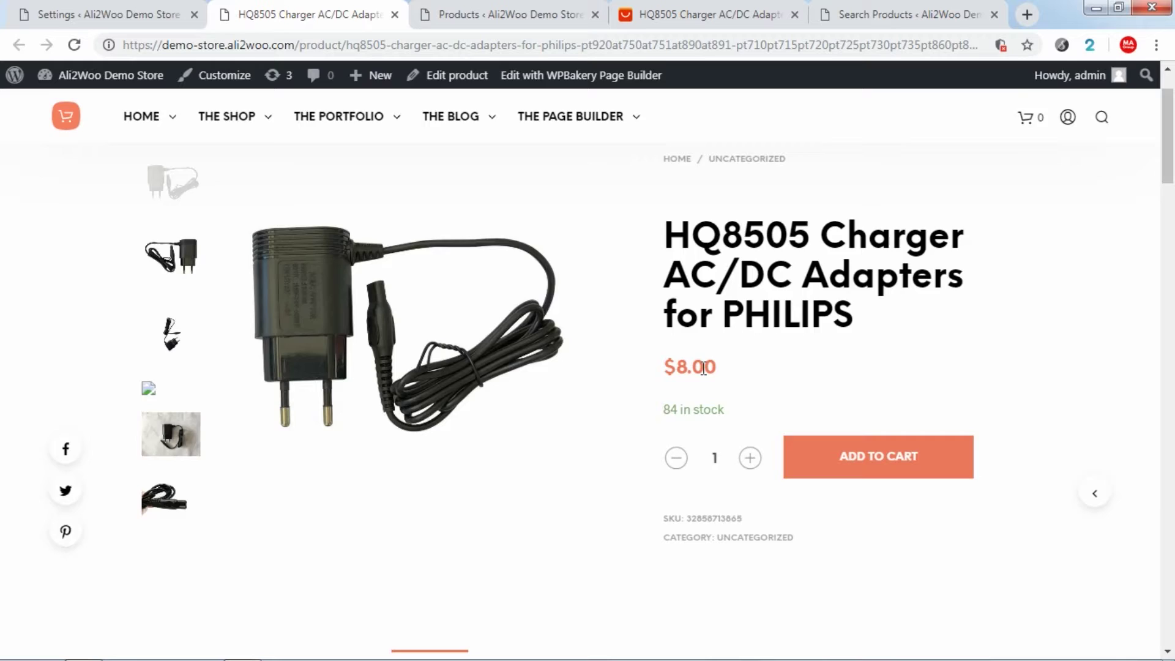
pyautogui.hotkey('ctrl', 'shift', 'Tab')
# Step: Set the pricing rule to a Custom Price of 12, save, and reload the charger page to see $12.00
pyautogui.click(564, 270)
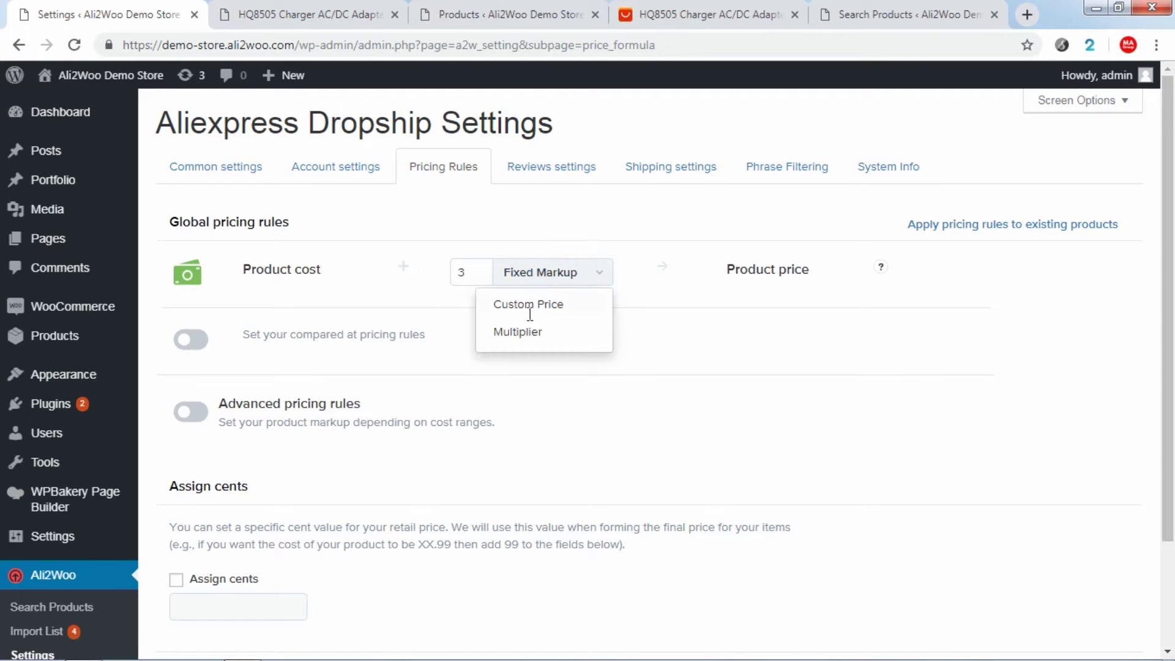
pyautogui.click(530, 311)
pyautogui.doubleClick(468, 272)
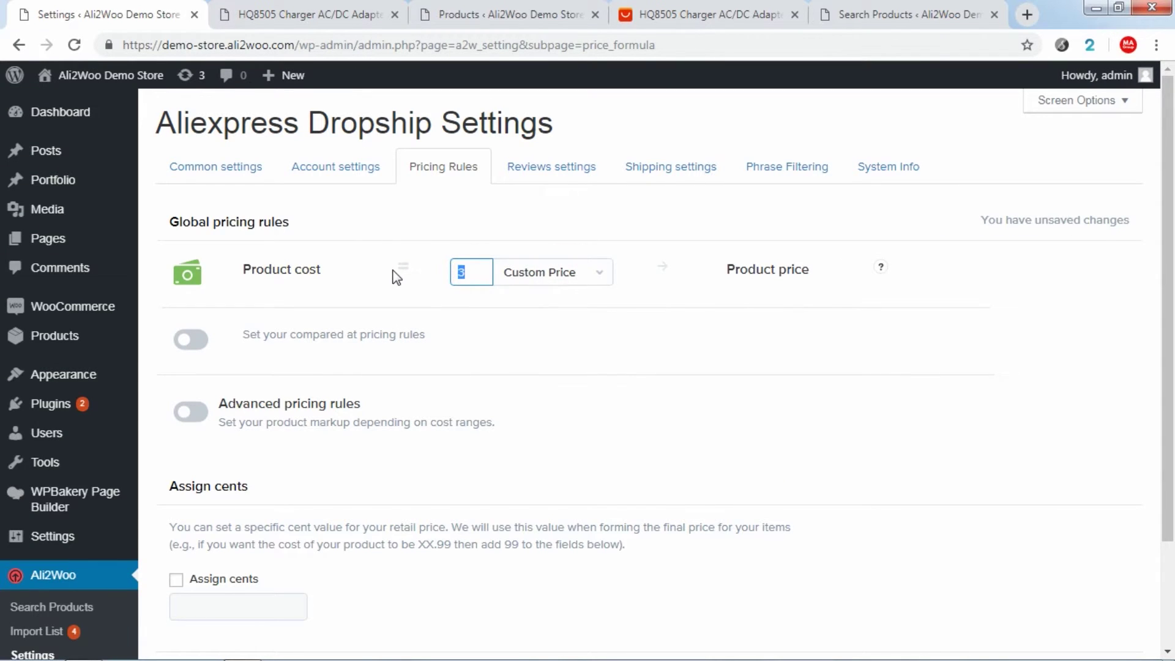
pyautogui.write('12')
pyautogui.scroll(-2, 936, 239)
pyautogui.click(237, 592)
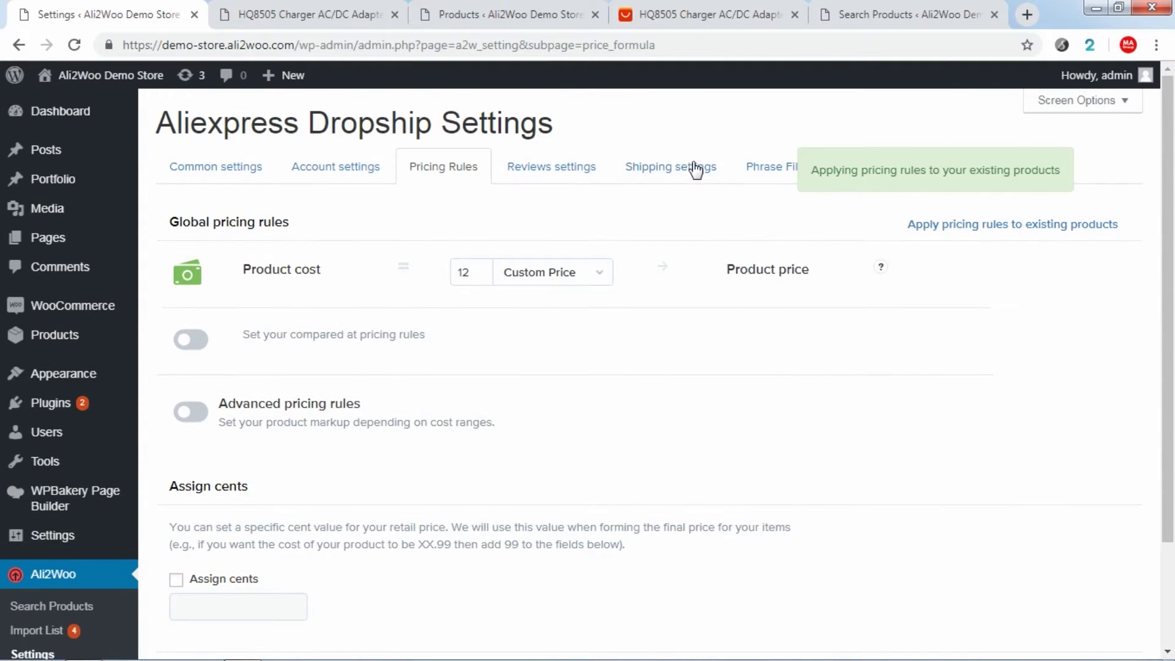
pyautogui.click(267, 16)
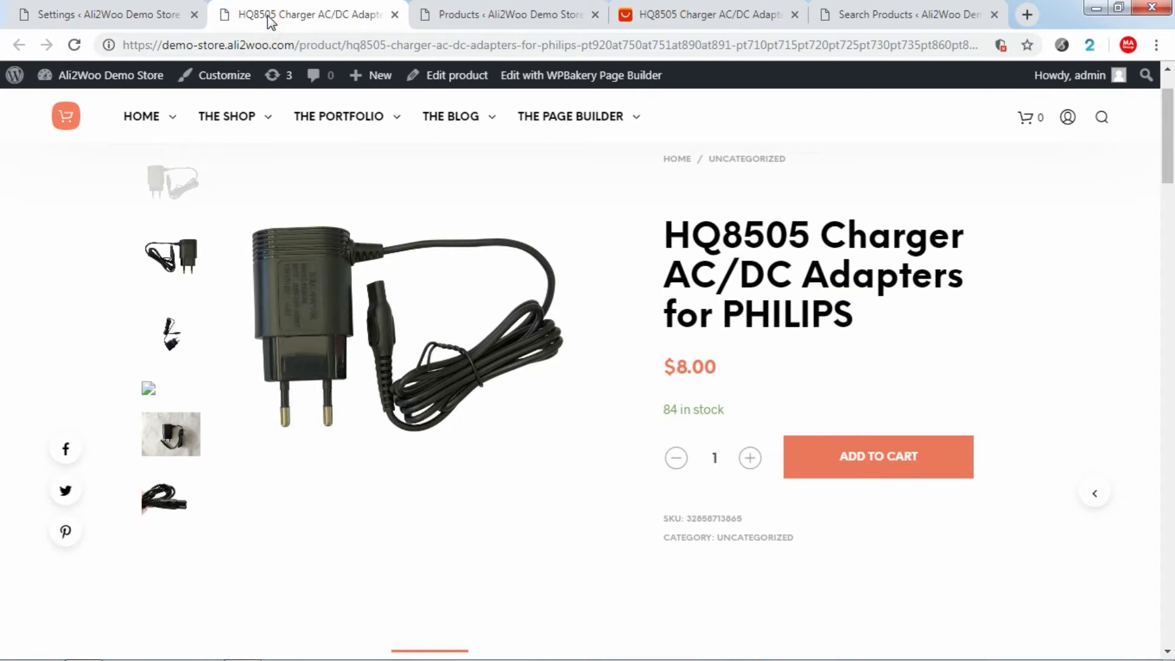
pyautogui.click(73, 45)
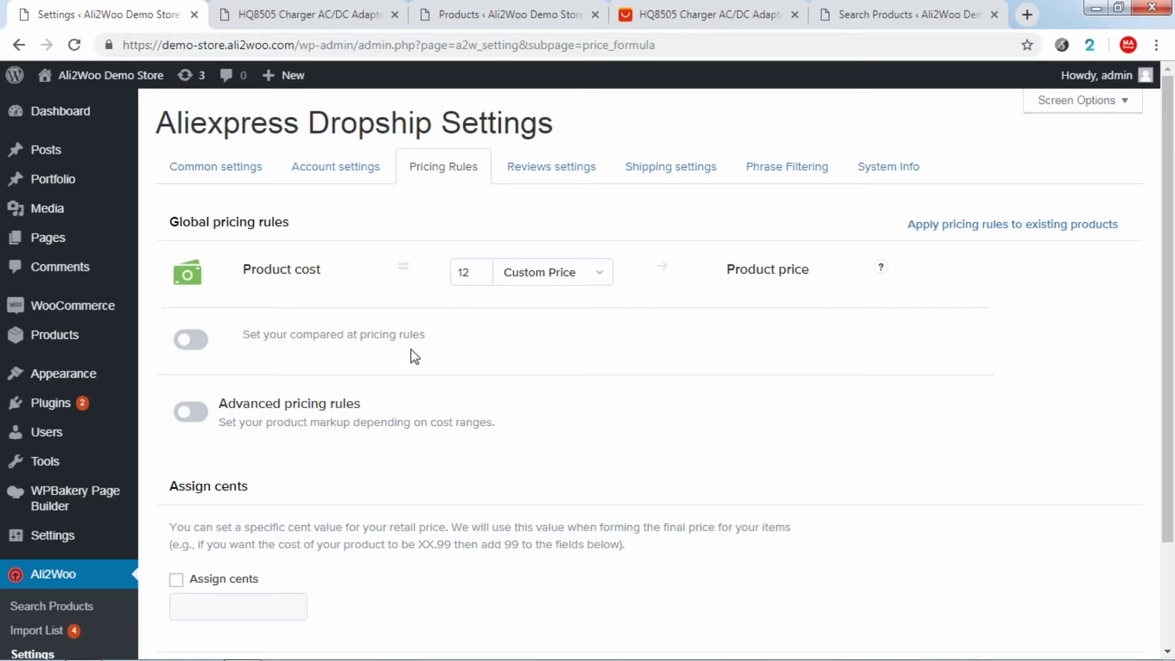
# Step: Enable compared-at pricing and set a Multiplier of 3 for price and 6 for compared-at price
pyautogui.click(198, 344)
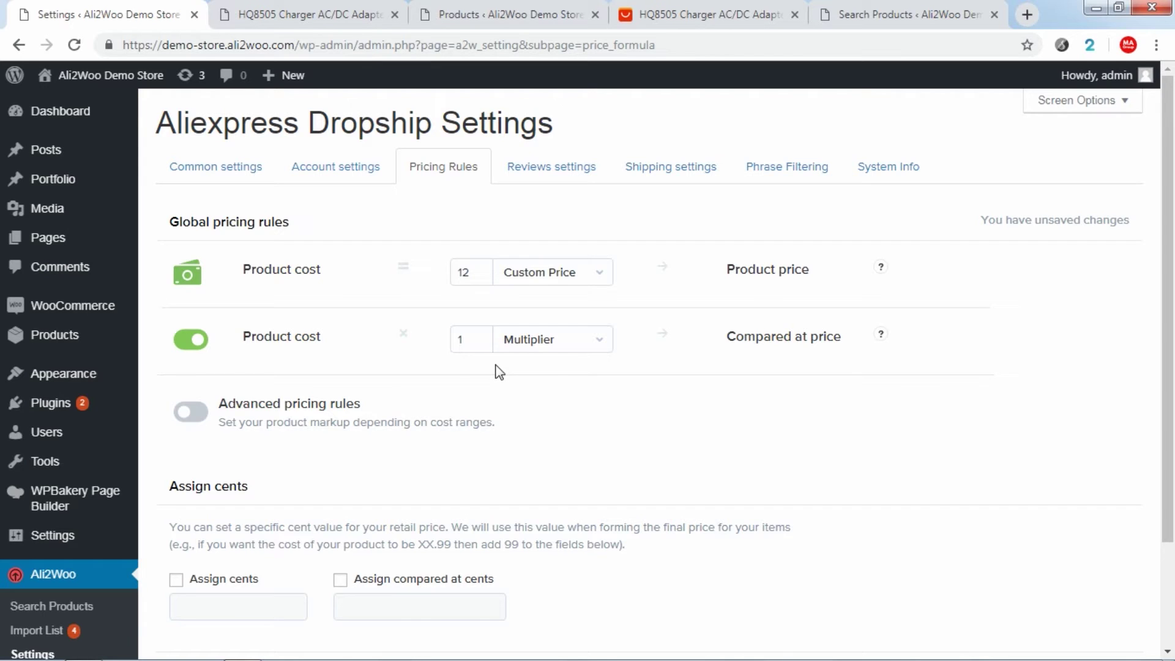
pyautogui.click(545, 273)
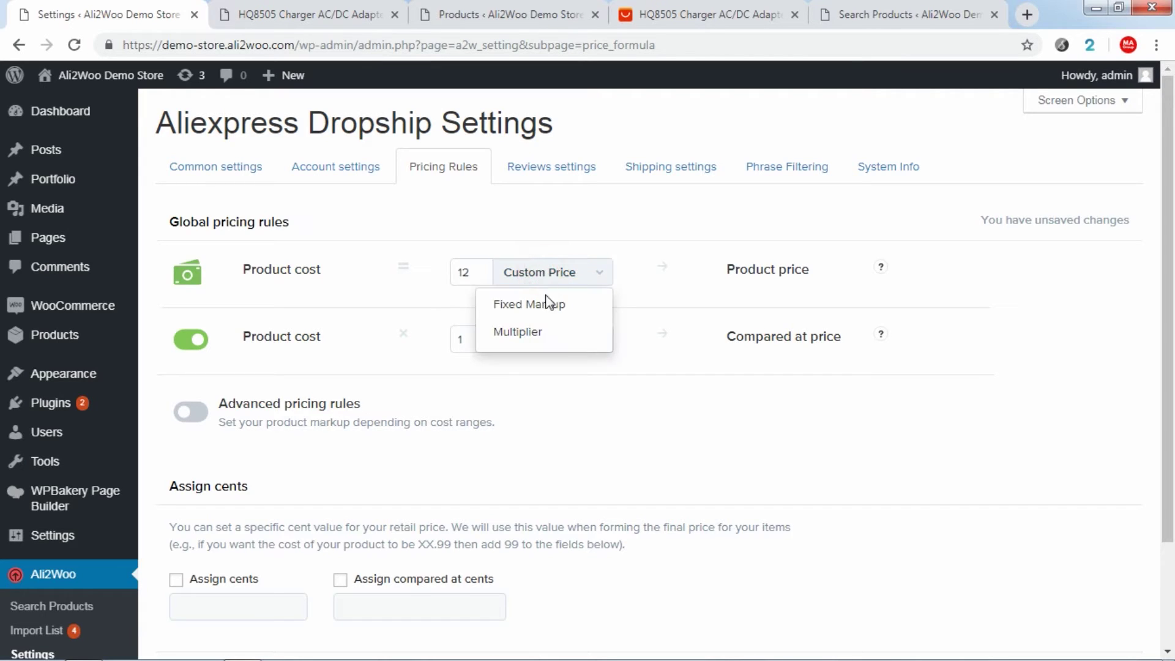
pyautogui.click(541, 332)
pyautogui.moveTo(474, 275); pyautogui.dragTo(428, 281)
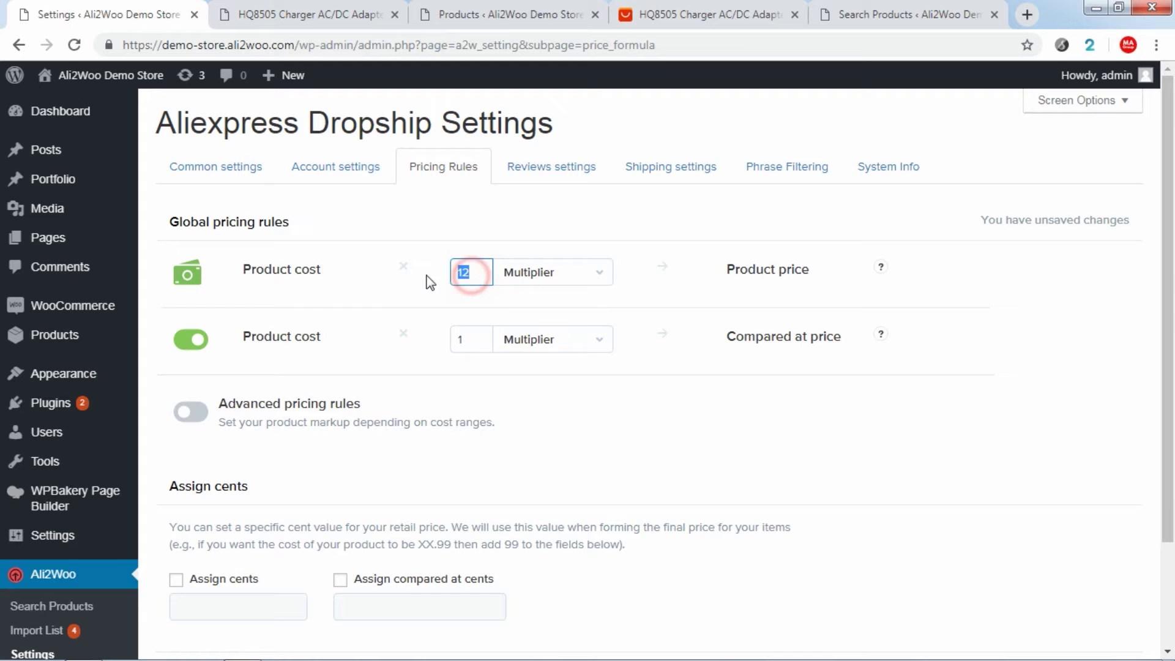
pyautogui.write('3')
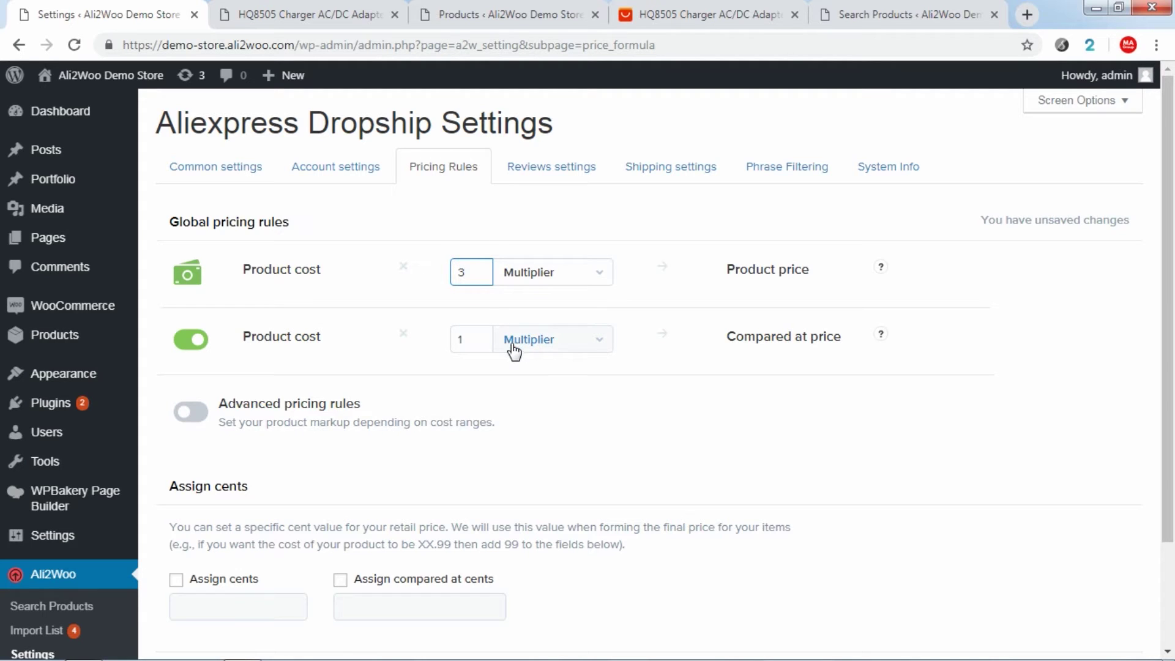
pyautogui.moveTo(475, 339); pyautogui.dragTo(446, 345)
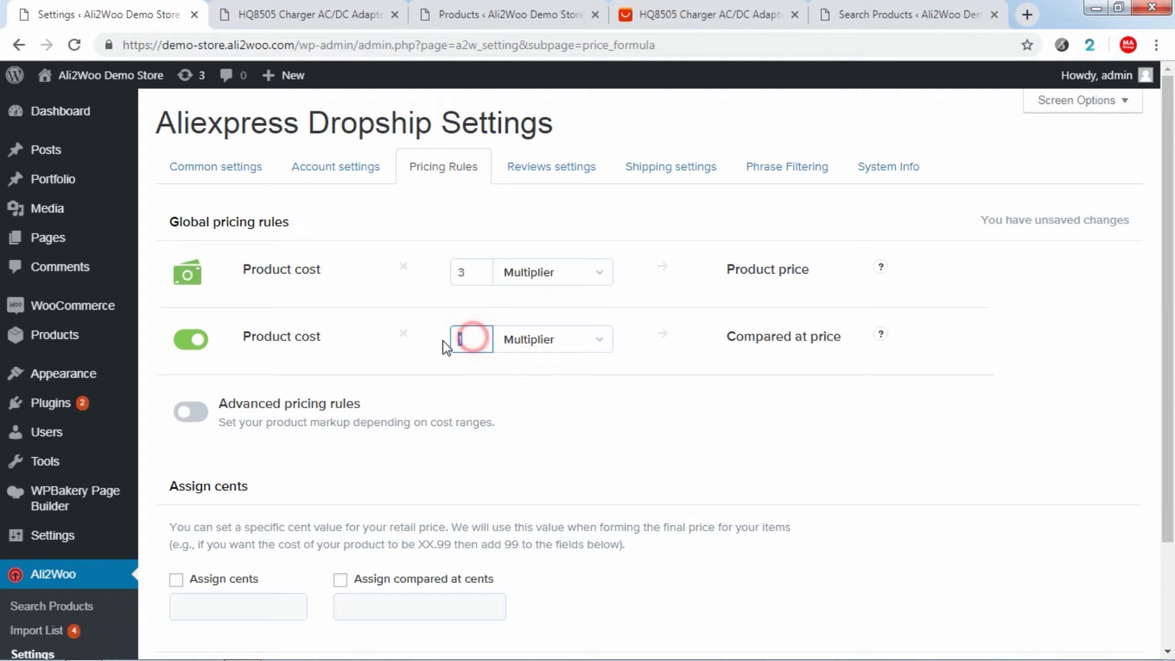
pyautogui.write('6')
pyautogui.click(512, 371)
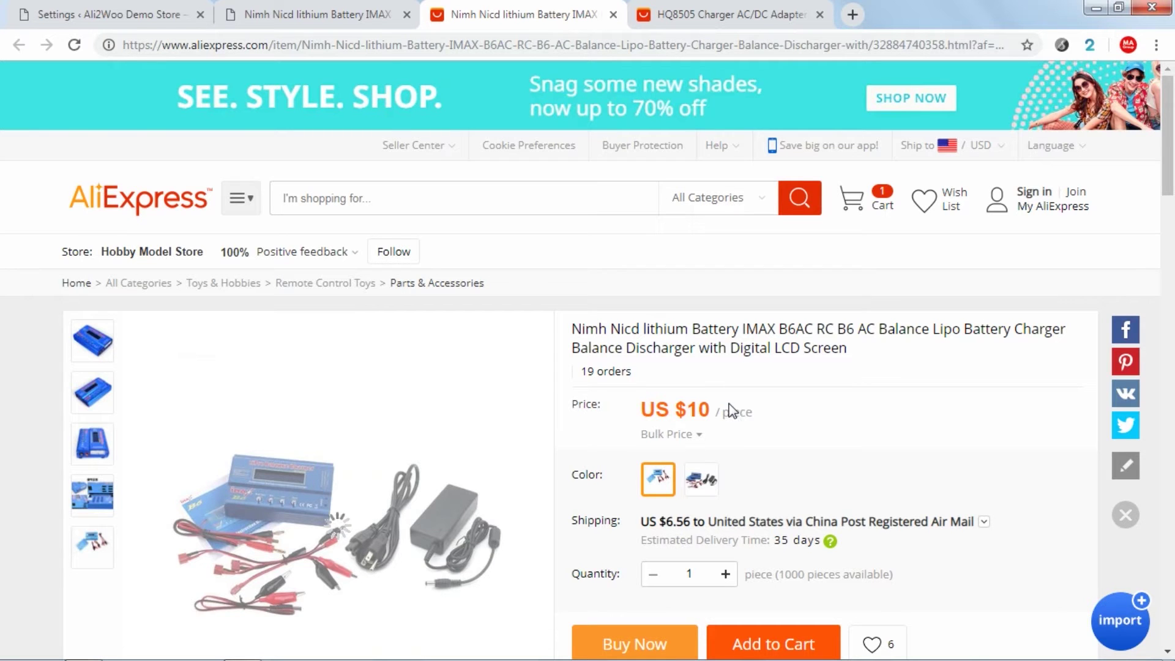
# Step: Compare the battery charger's store price with the AliExpress source prices across product tabs
pyautogui.hotkey('ctrl', 'shift', 'Tab')
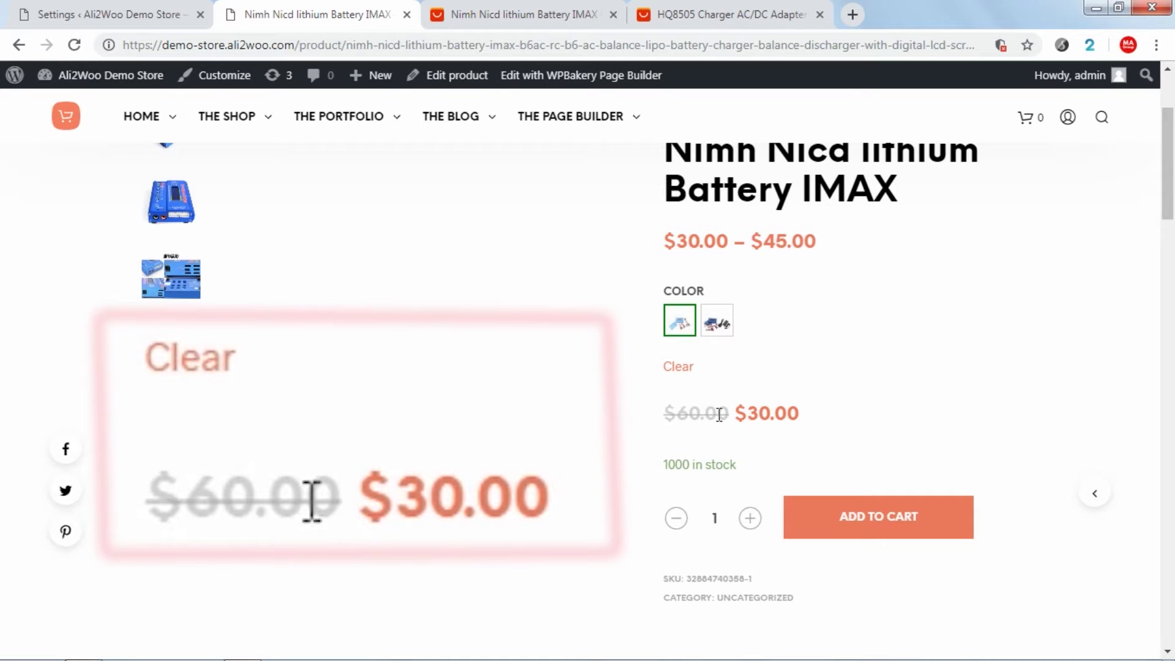
pyautogui.click(641, 14)
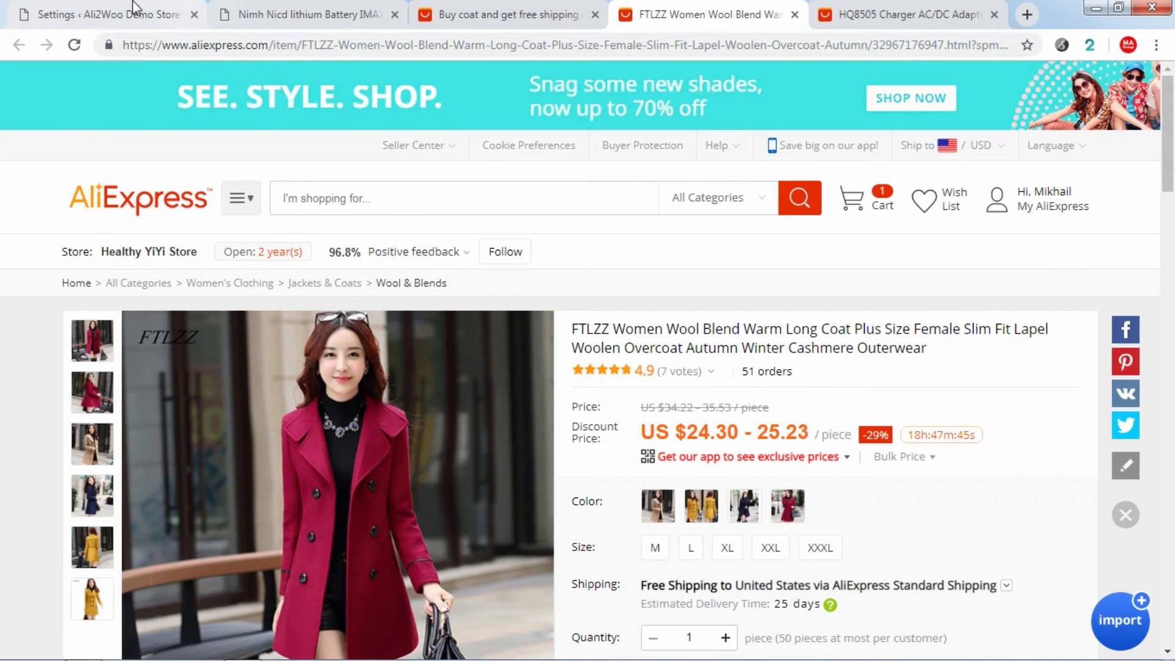
pyautogui.click(134, 9)
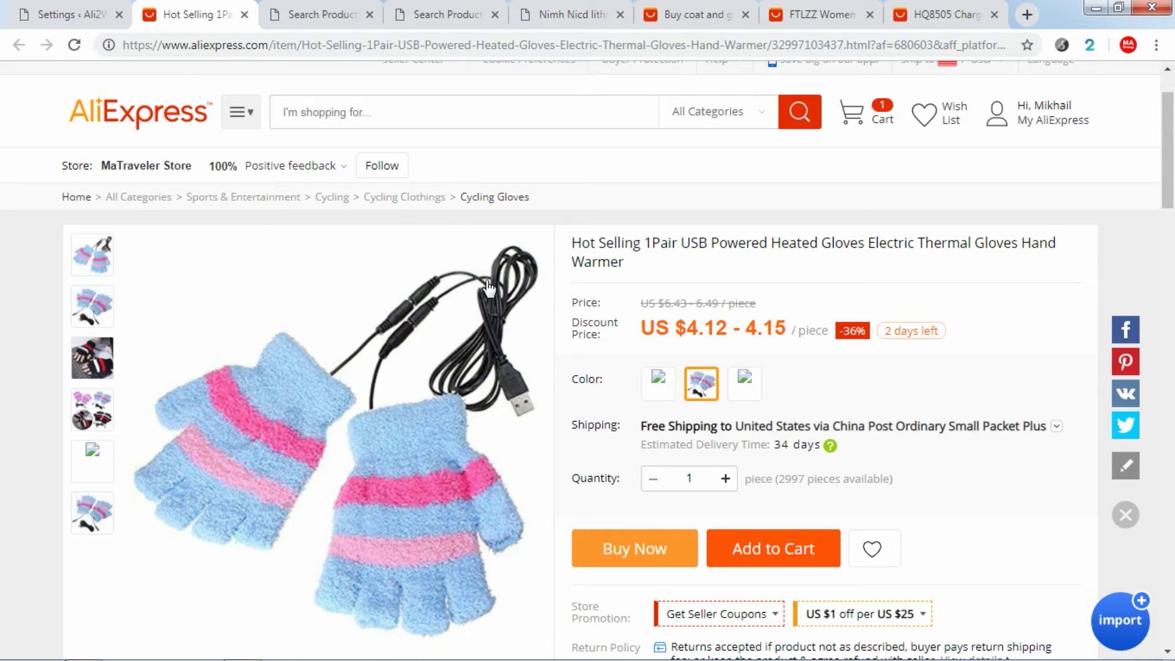
# Step: Set both the price and compared-at rules to a Fixed Markup of 1, then check the gloves page
pyautogui.click(92, 14)
pyautogui.click(545, 186)
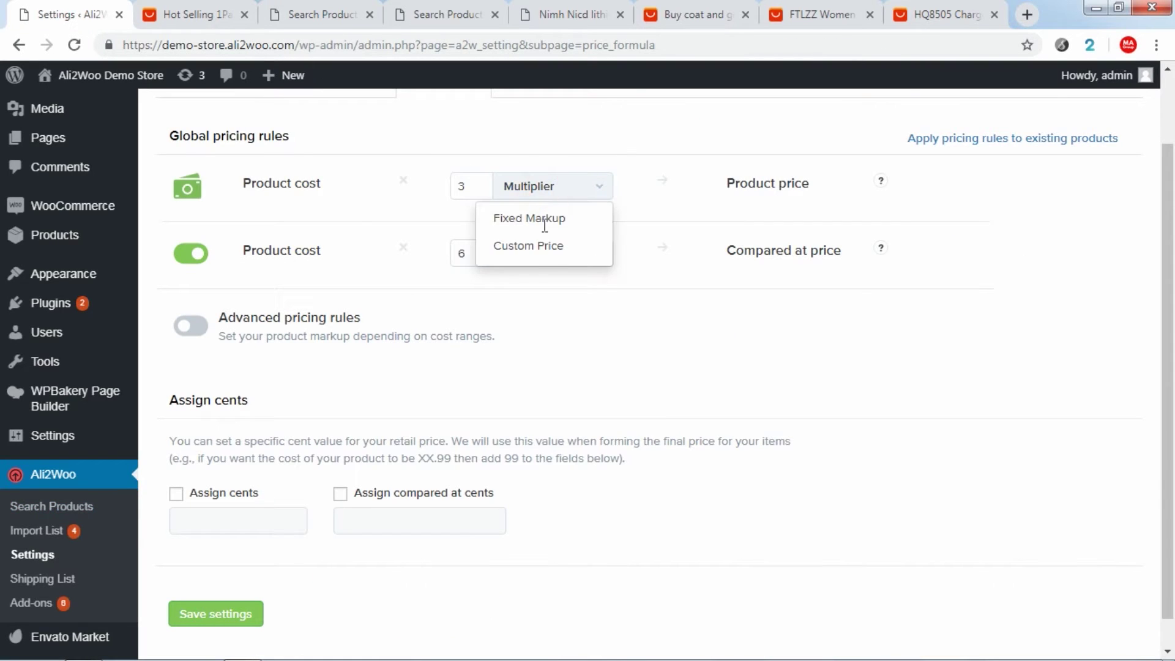
pyautogui.click(531, 219)
pyautogui.click(532, 253)
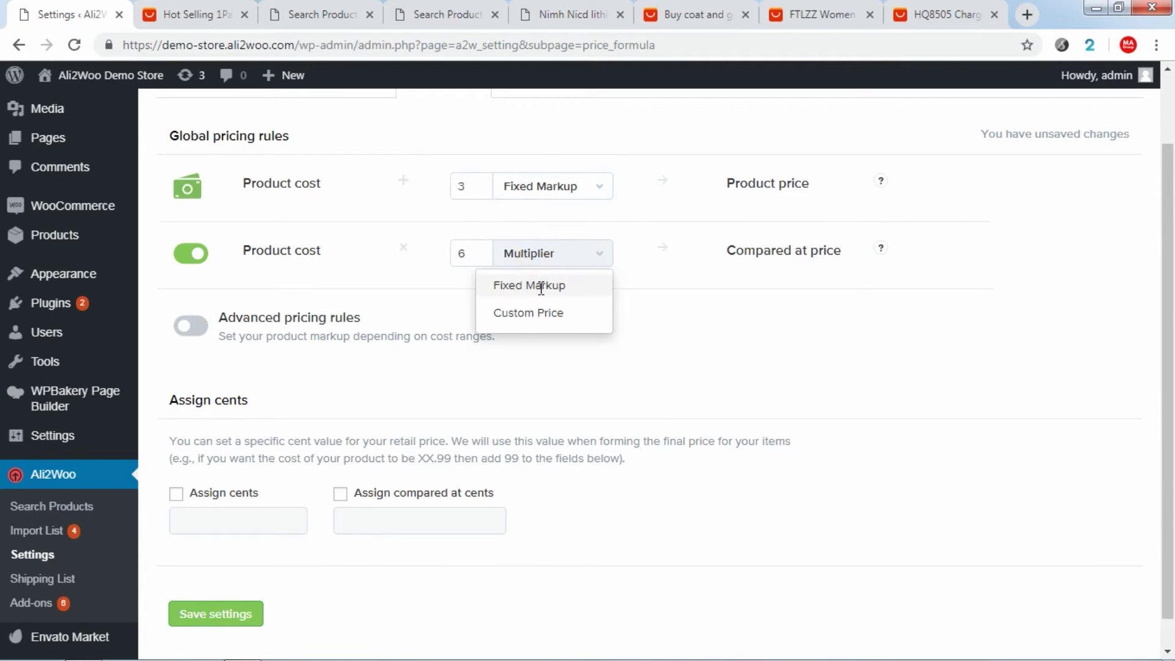
pyautogui.click(539, 284)
pyautogui.doubleClick(472, 187)
pyautogui.write('1')
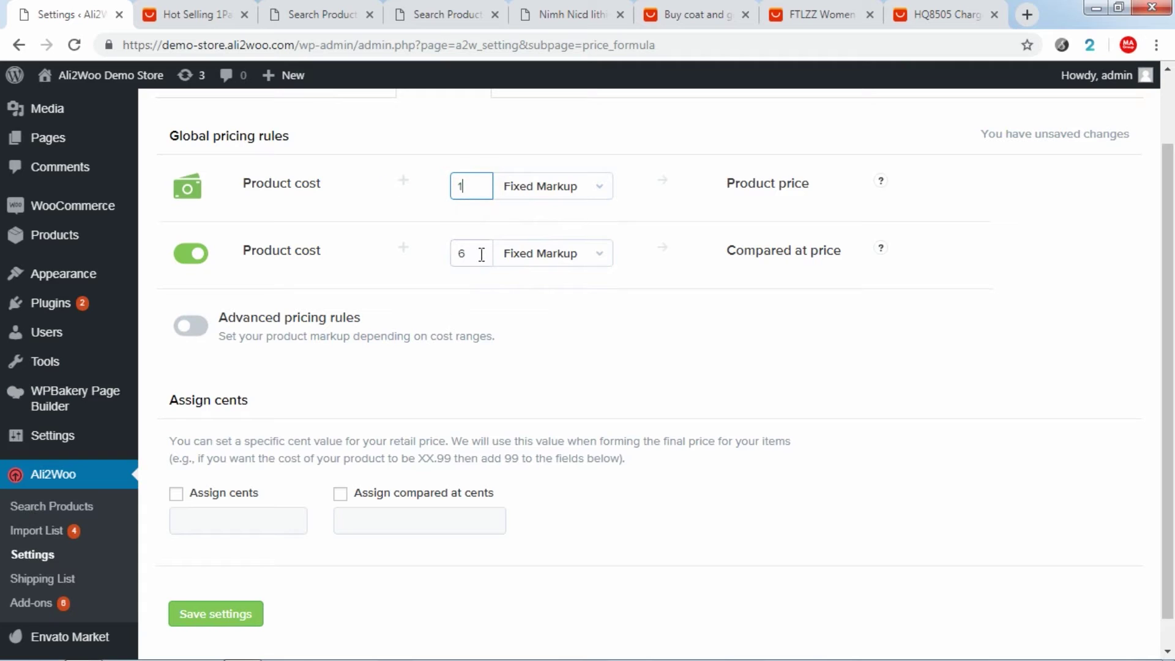
pyautogui.doubleClick(469, 253)
pyautogui.write('1')
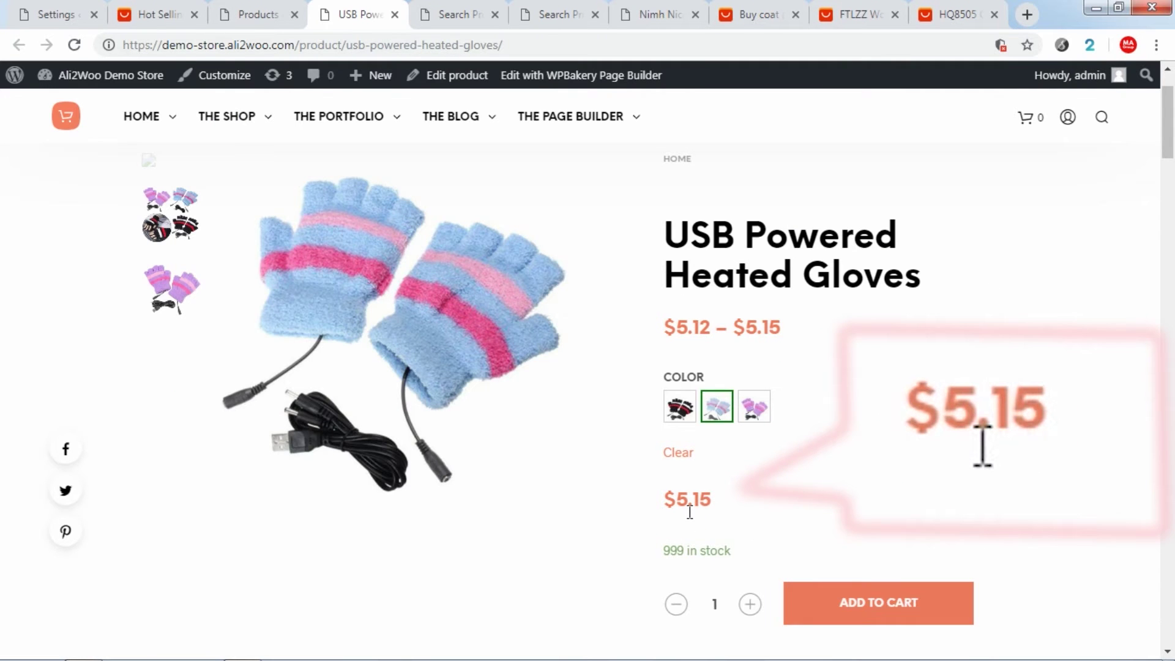
pyautogui.click(171, 12)
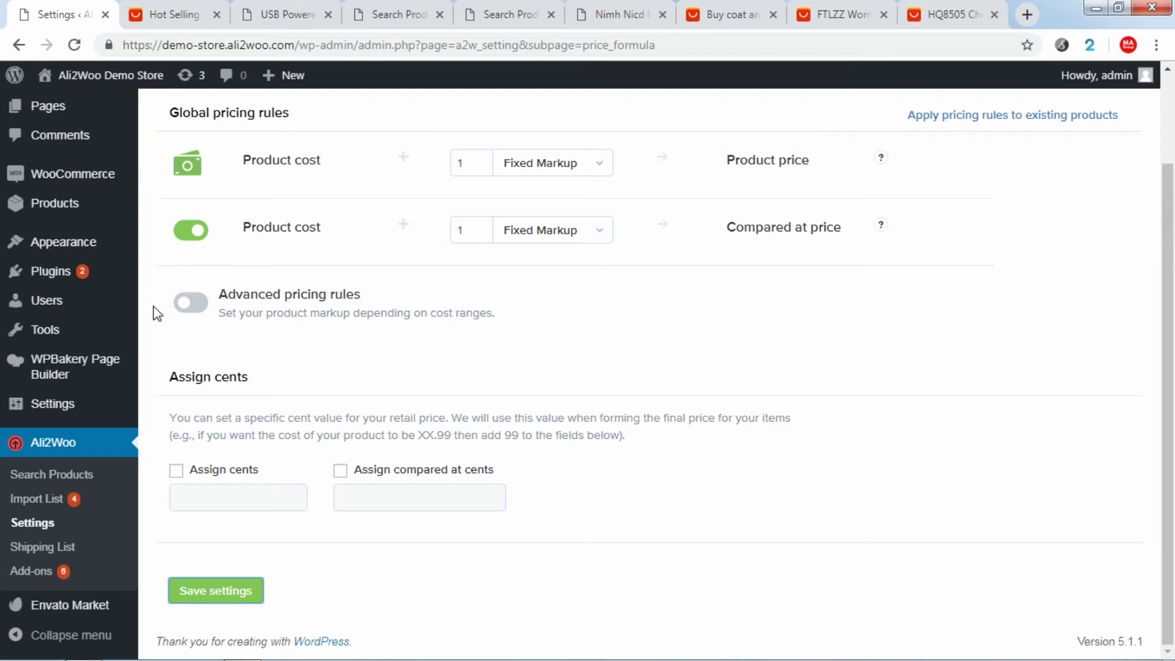
pyautogui.click(185, 303)
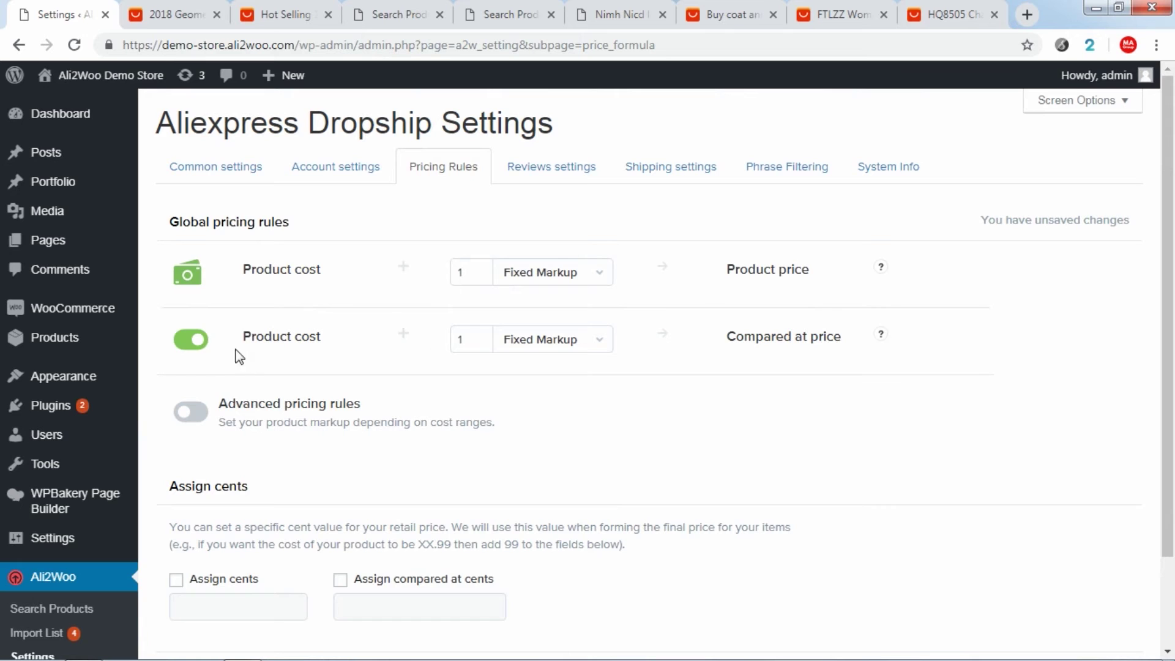
# Step: Turn off the compared-at price rule and set the price rule to a Multiplier of 3
pyautogui.click(195, 339)
pyautogui.click(558, 275)
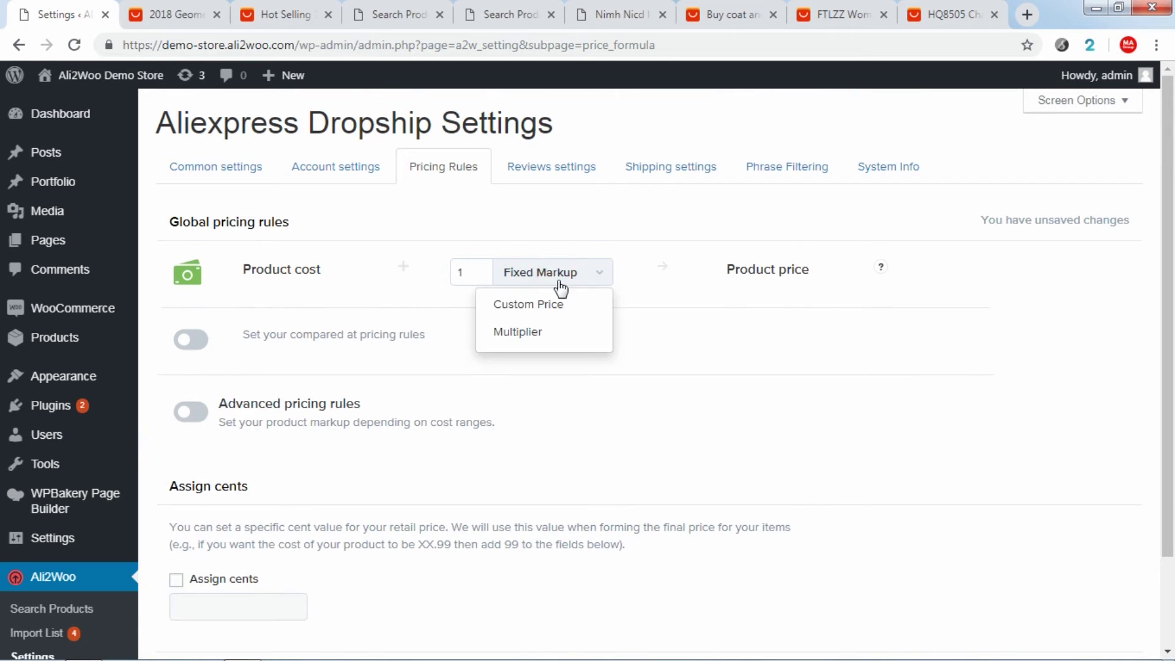
pyautogui.click(539, 332)
pyautogui.click(471, 273)
pyautogui.doubleClick(460, 273)
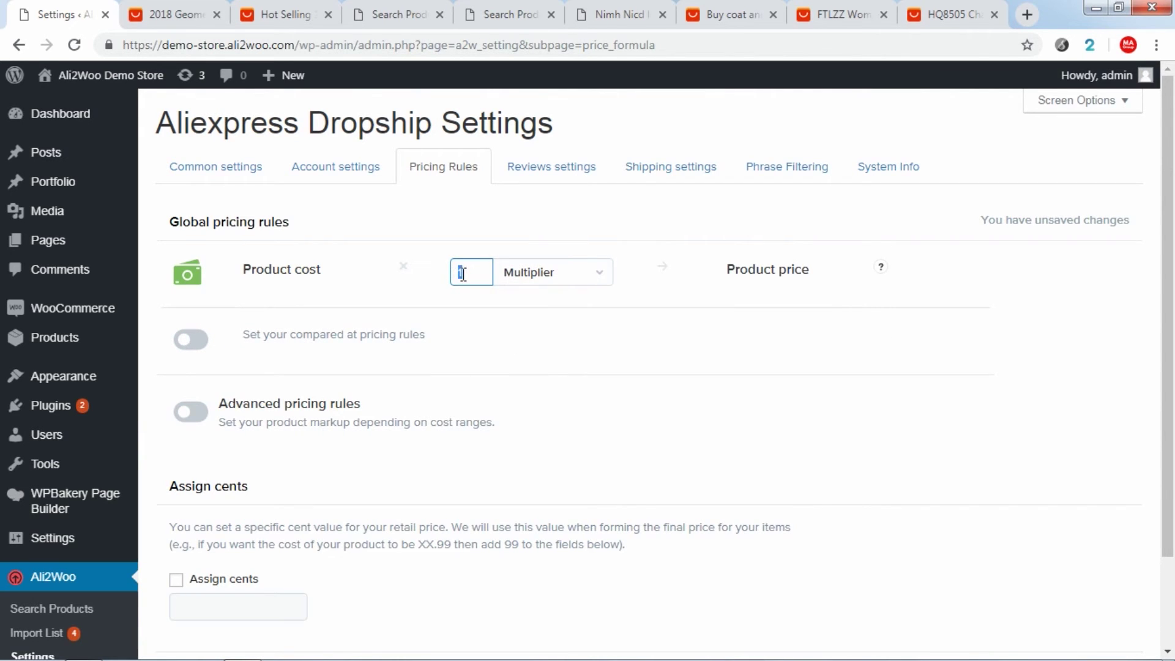
pyautogui.write('3')
pyautogui.scroll(-2, 516, 336)
# Step: Enable Assign cents with a value of 90 and save the pricing settings
pyautogui.click(177, 469)
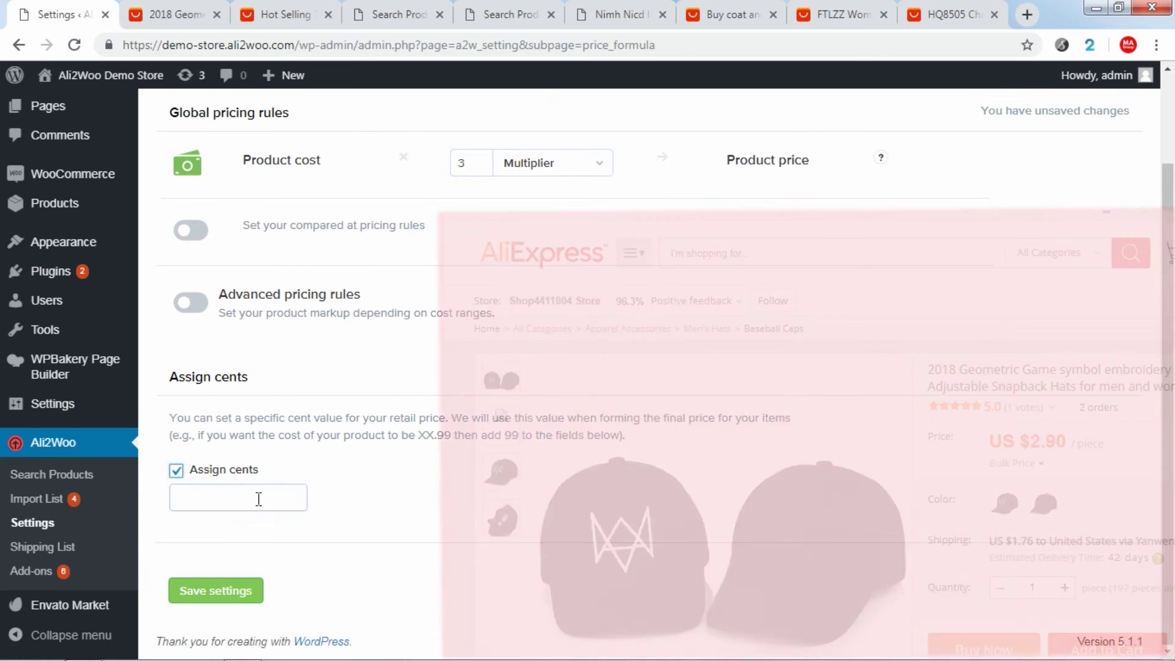
pyautogui.click(255, 496)
pyautogui.write('90')
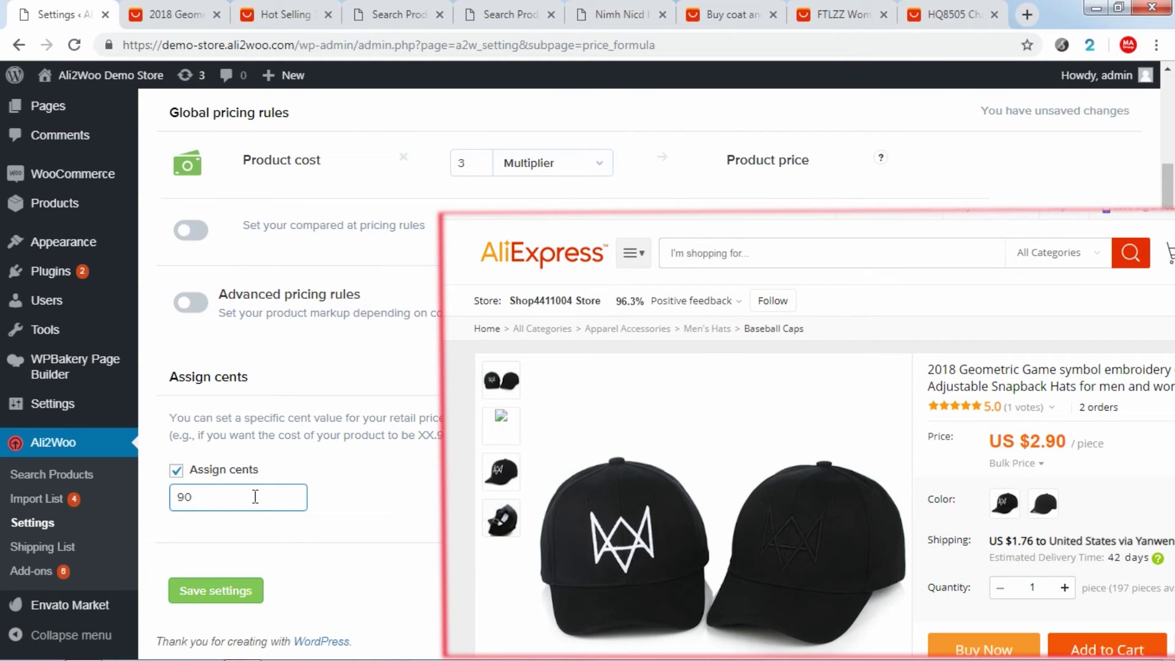
pyautogui.click(255, 588)
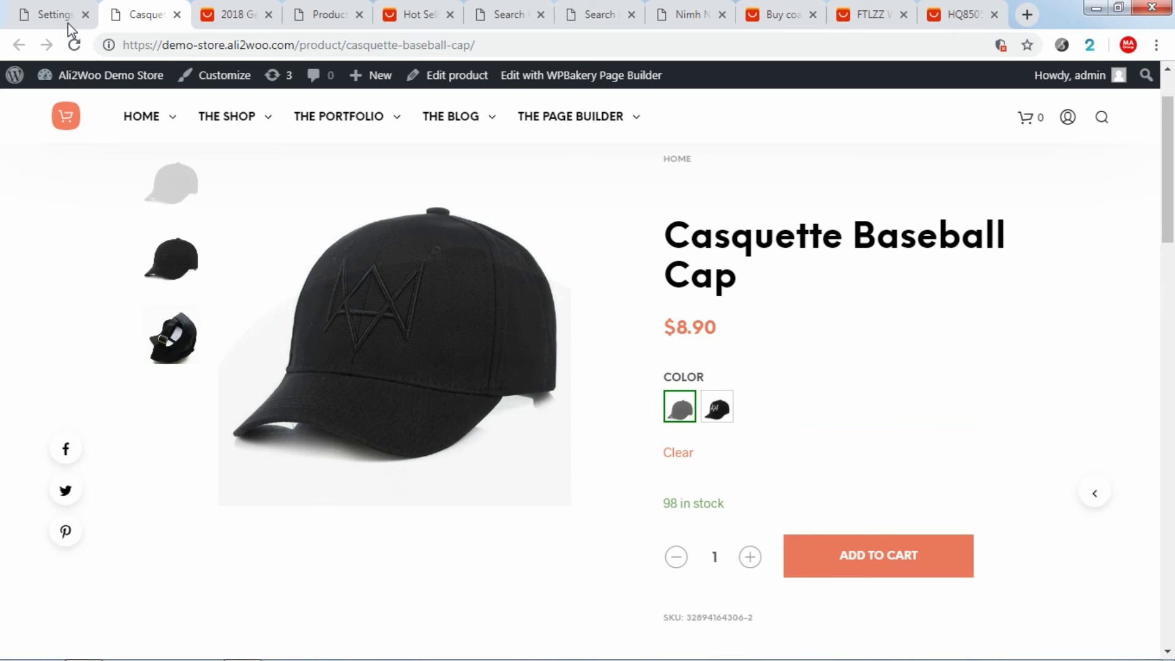
# Step: Re-save the pricing settings and bring up the Apply pricing rules to existing products dialog
pyautogui.click(65, 15)
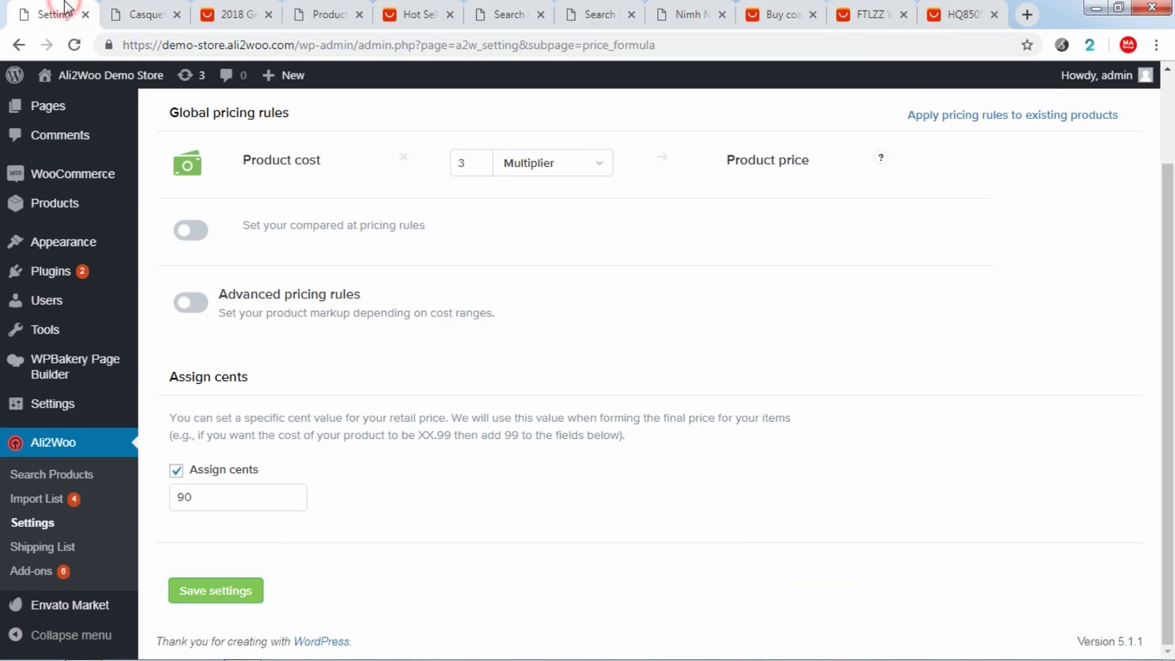
pyautogui.scroll(2, 511, 370)
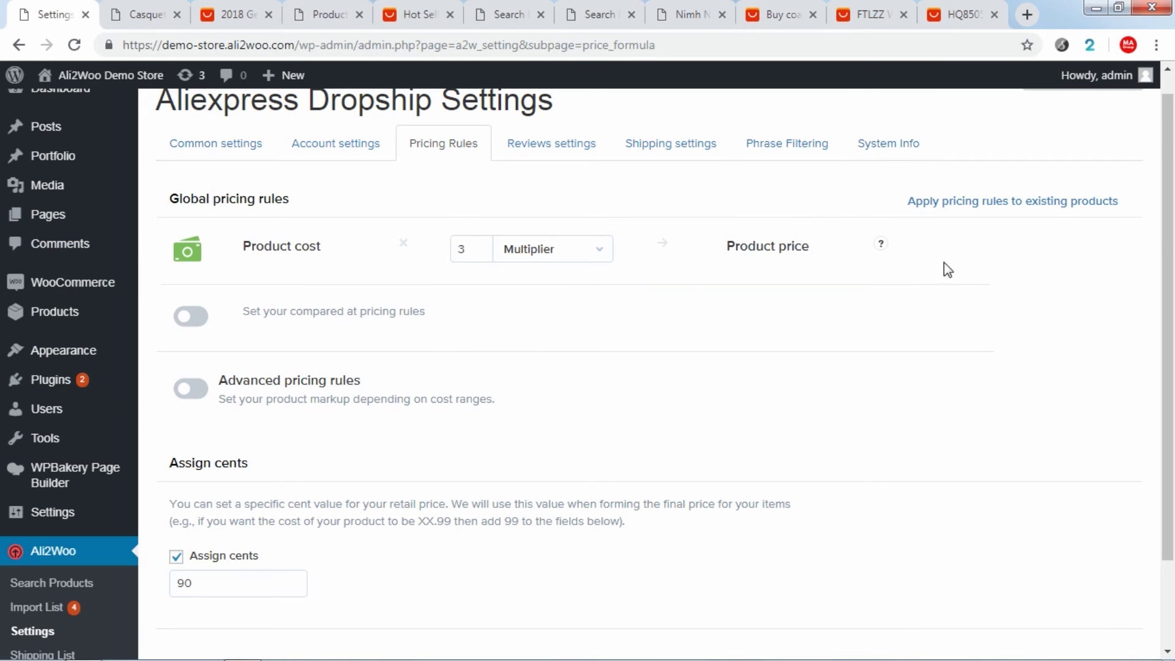
pyautogui.scroll(-2, 334, 468)
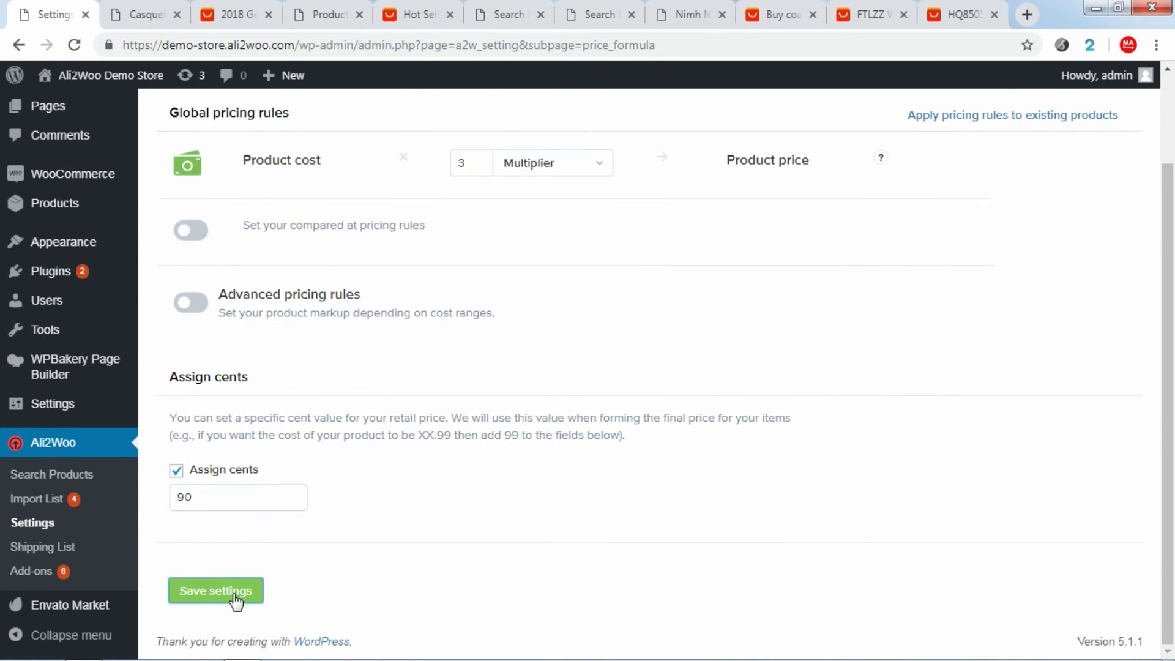
pyautogui.click(222, 597)
pyautogui.click(979, 116)
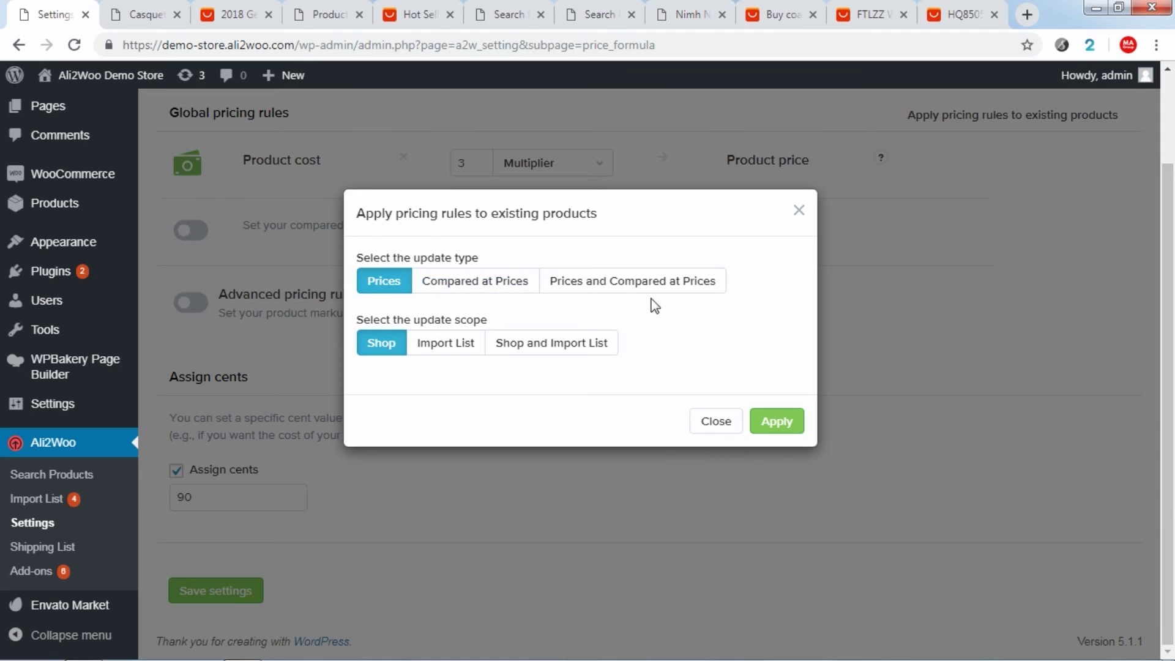
# Step: Apply the pricing rules to the Prices of existing Shop products and confirm
pyautogui.click(398, 341)
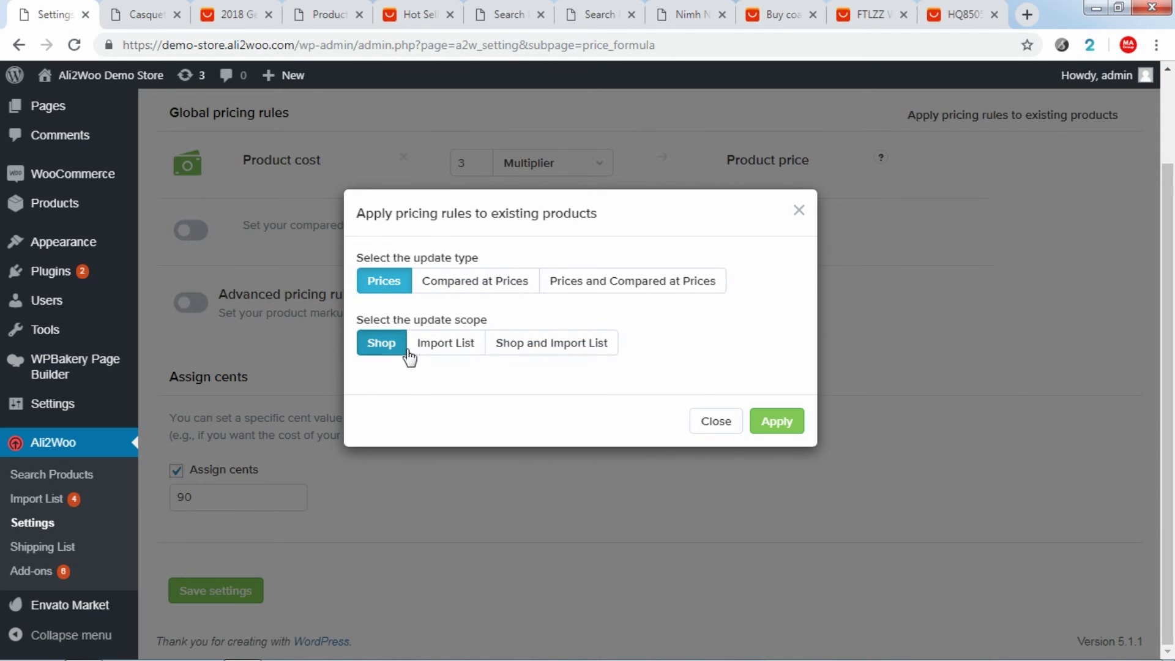
pyautogui.click(776, 427)
pyautogui.click(774, 422)
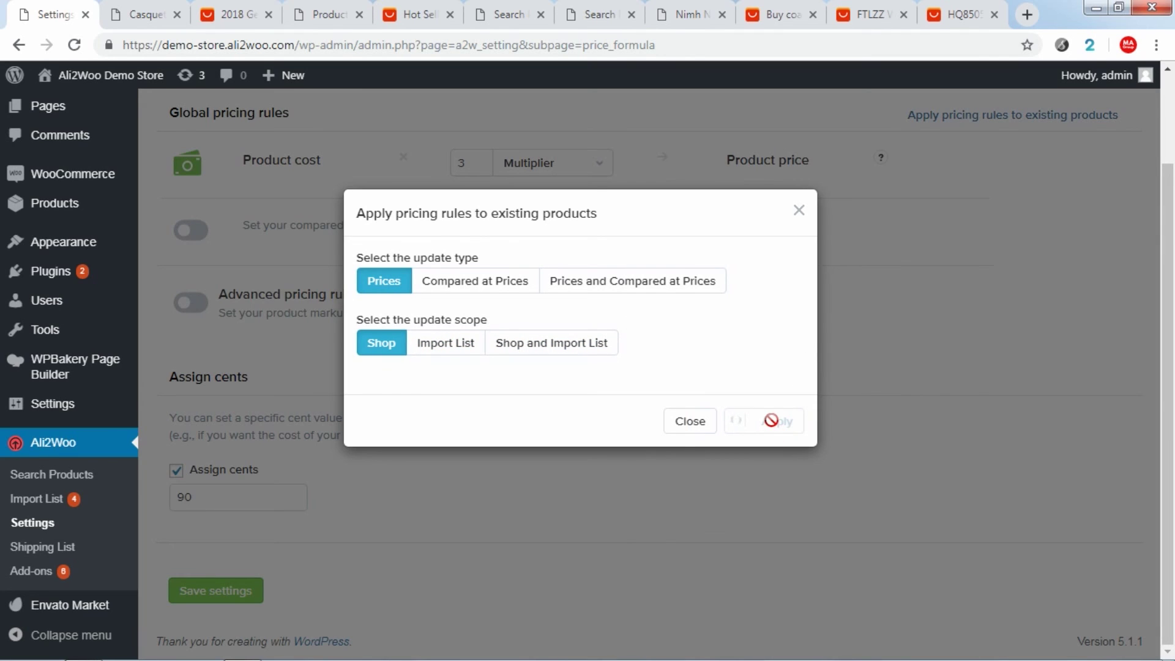